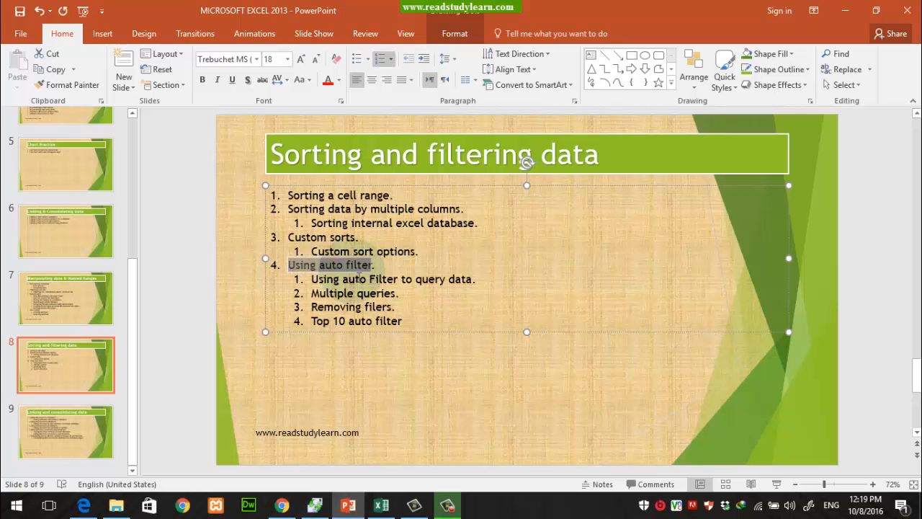
- Minimize the presentation and switch to the Excel workbook
drag(358, 276, 384, 271)
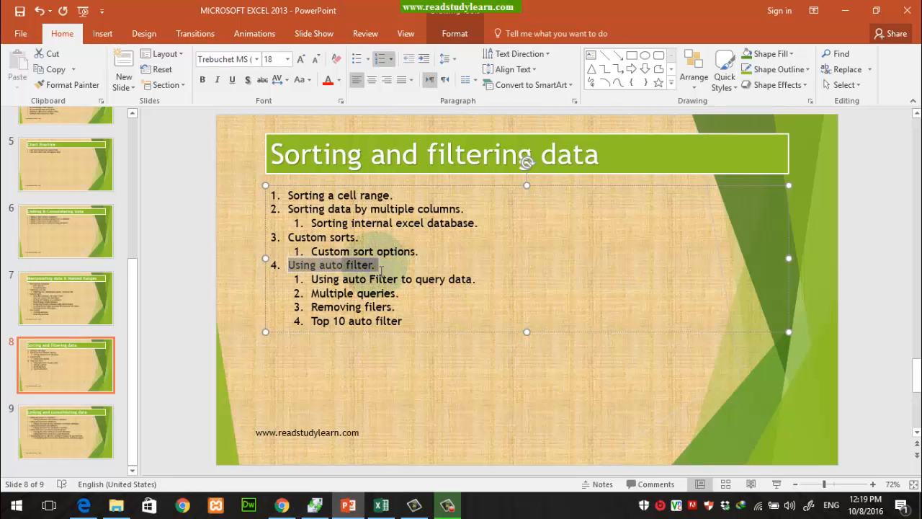
click(349, 506)
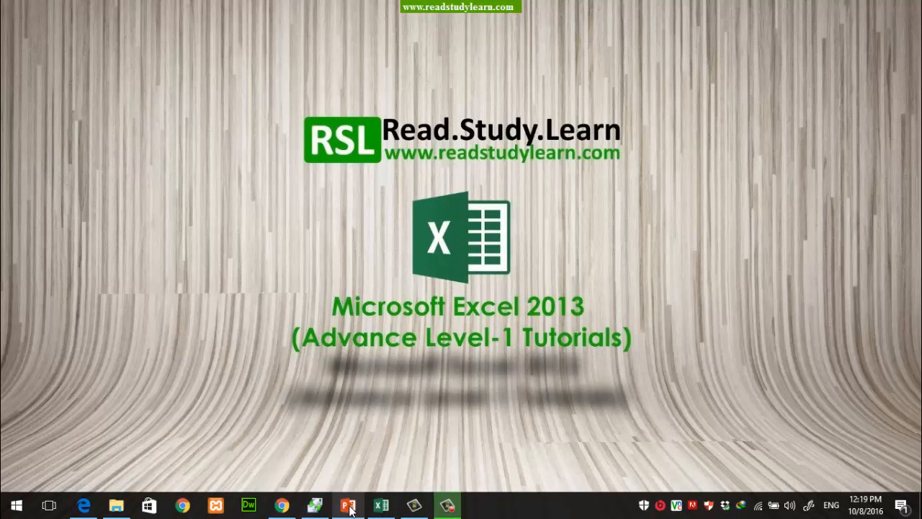
click(381, 506)
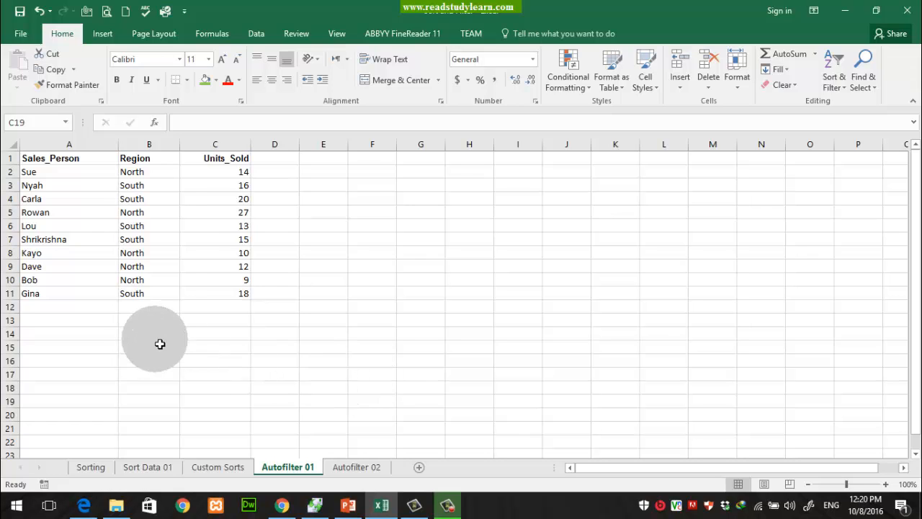
- Look at the data on the Autofilter 02 sheet and return to the Autofilter 01 sheet
click(356, 467)
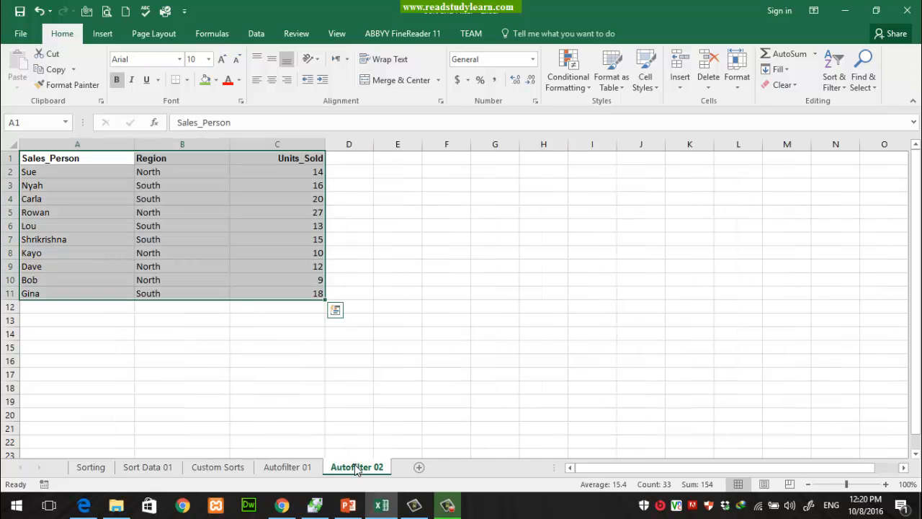
click(287, 467)
click(340, 467)
click(290, 469)
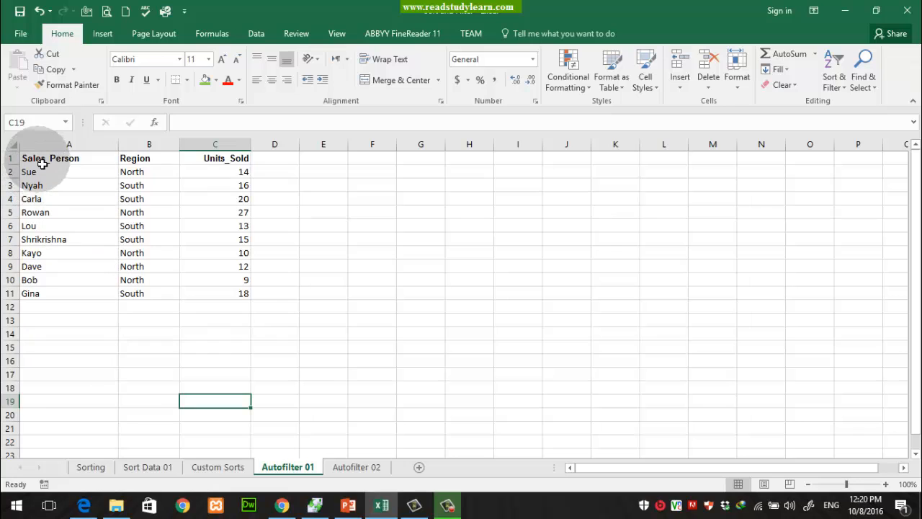
- Turn on filtering for the table A1:C11 and widen columns A to C equally
drag(29, 158, 231, 298)
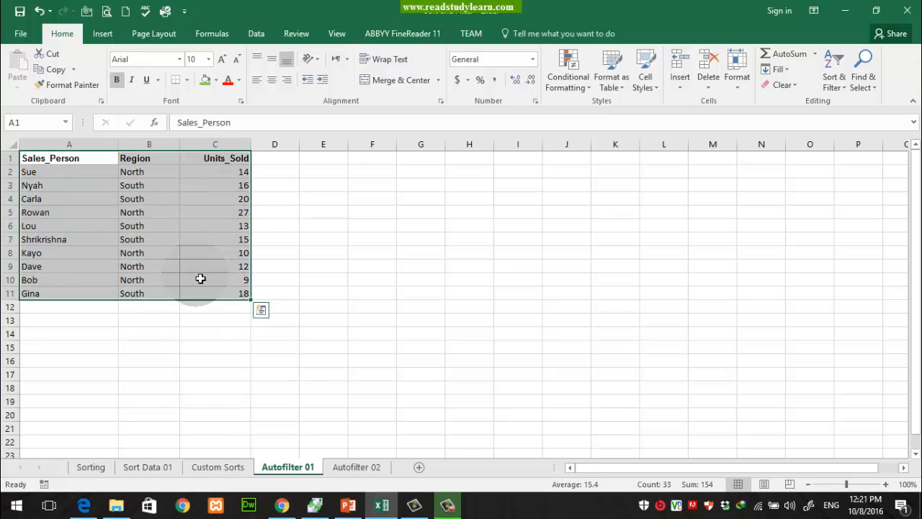
drag(72, 160, 213, 288)
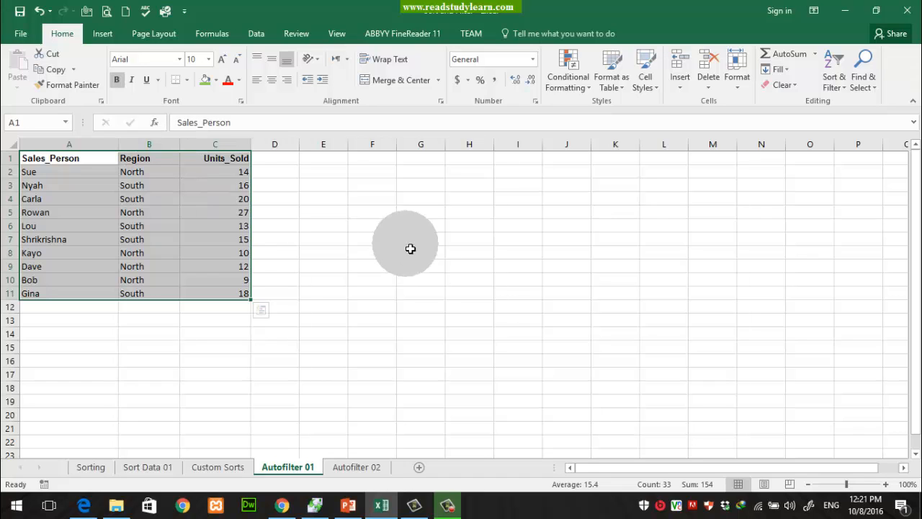
click(835, 79)
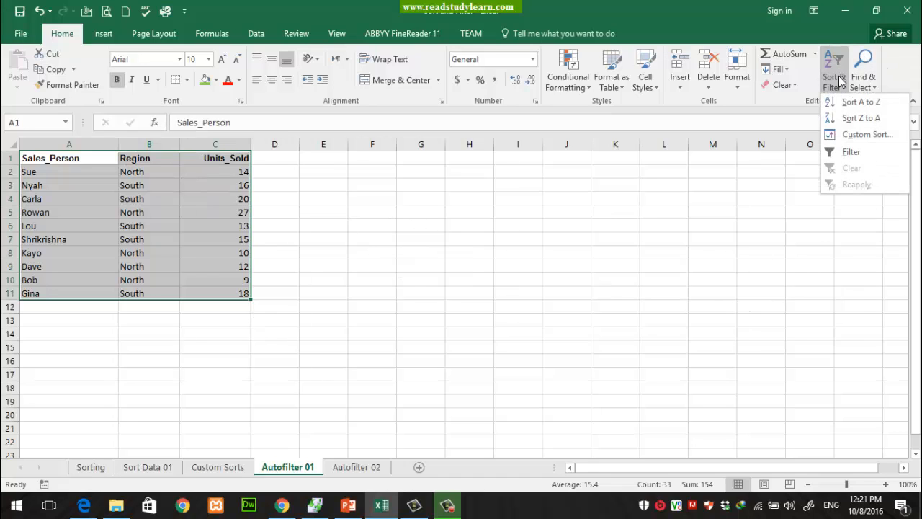
click(857, 157)
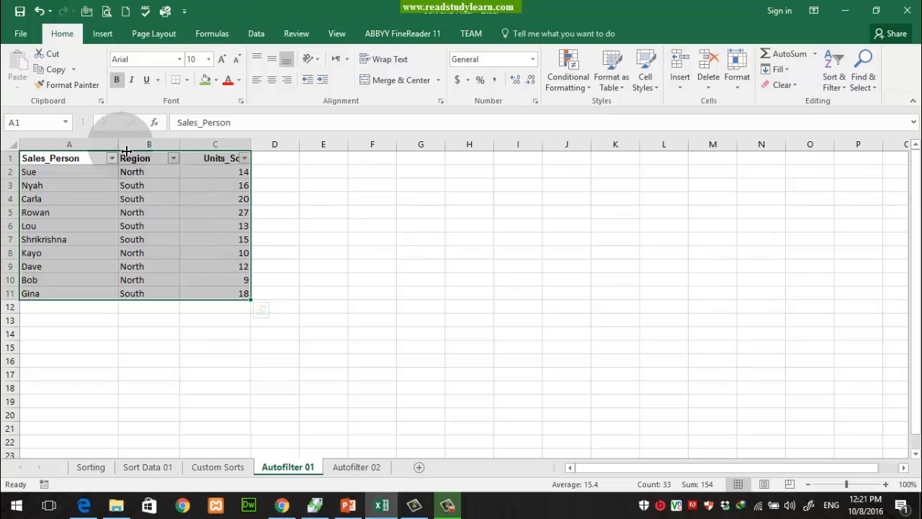
drag(119, 148, 242, 149)
click(287, 188)
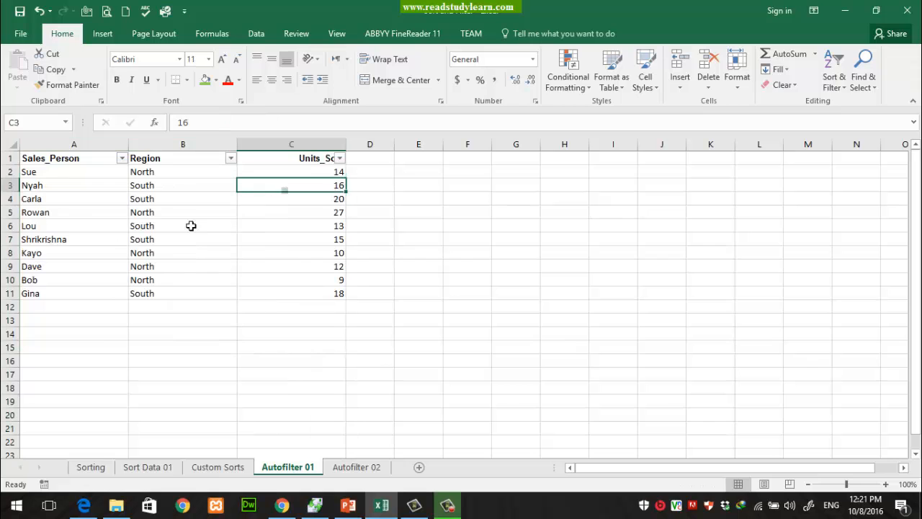
- Centre the header row's text horizontally and vertically and make row 1 taller
click(11, 159)
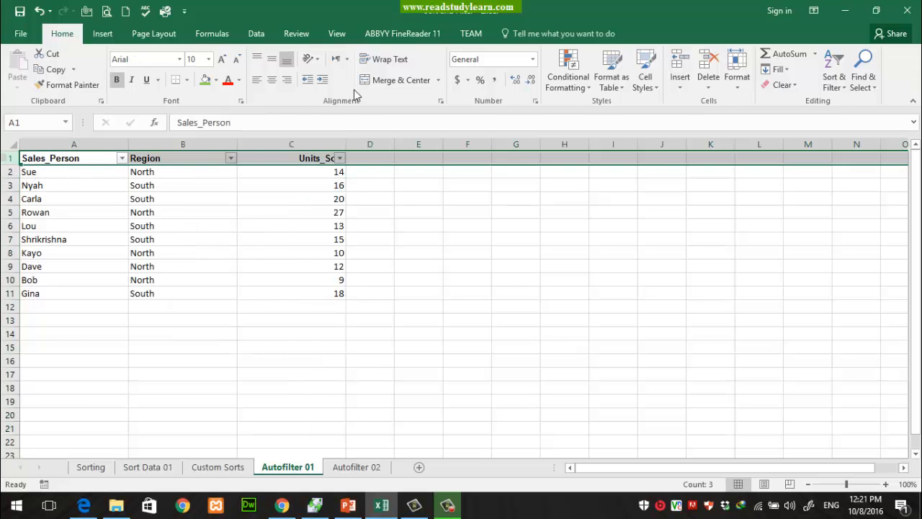
click(271, 79)
click(291, 252)
drag(16, 167, 13, 183)
click(10, 168)
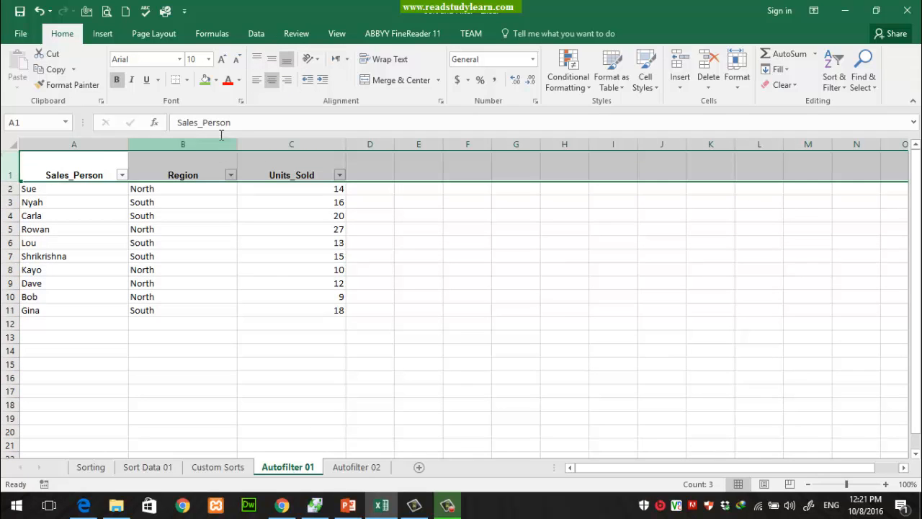
click(271, 59)
click(310, 257)
click(448, 269)
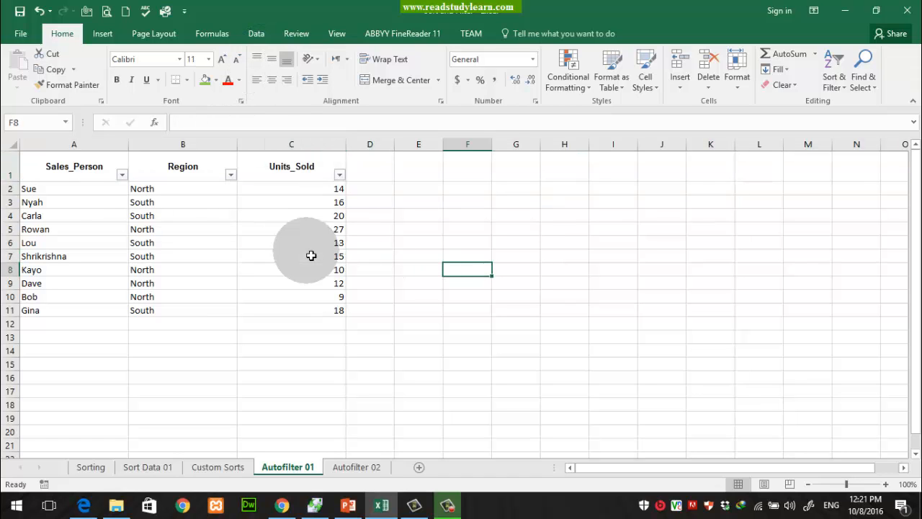
- Examine the filter lists of the Sales_Person, Region and Units_Sold headers
drag(50, 183, 332, 312)
click(421, 269)
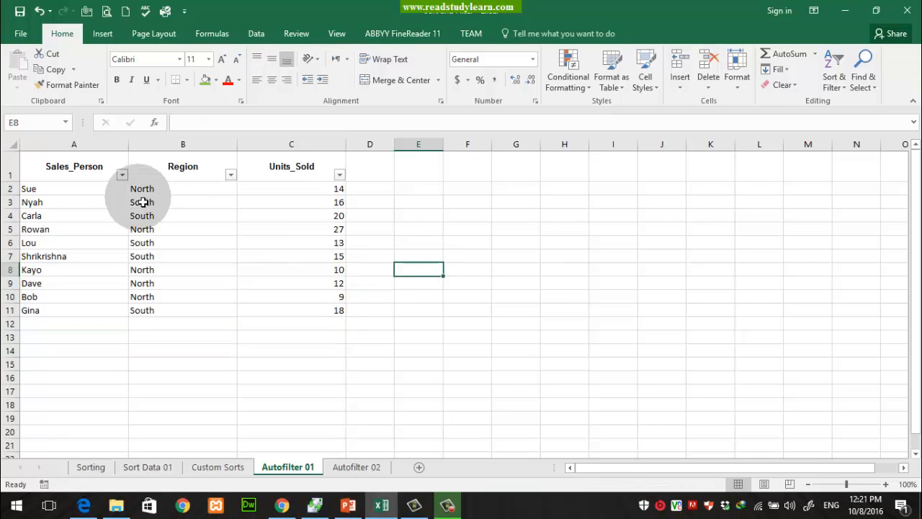
click(122, 174)
click(240, 180)
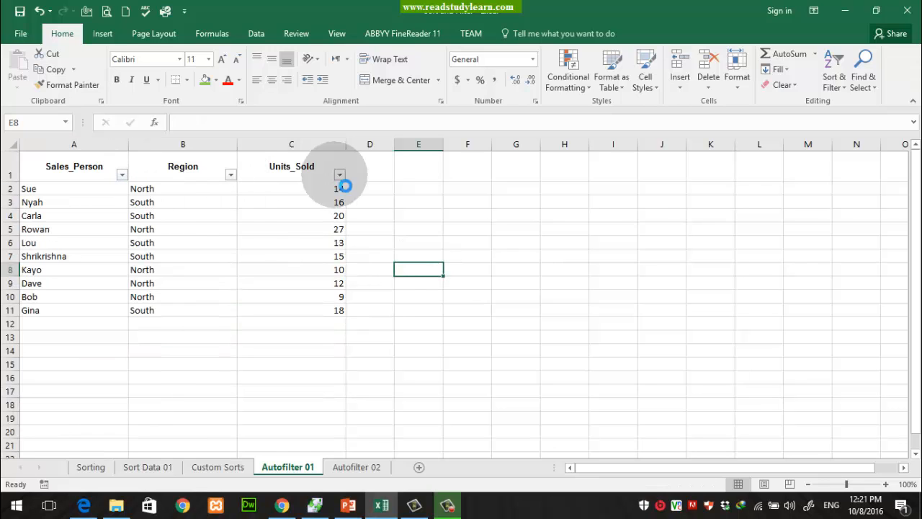
click(339, 174)
click(240, 180)
click(231, 175)
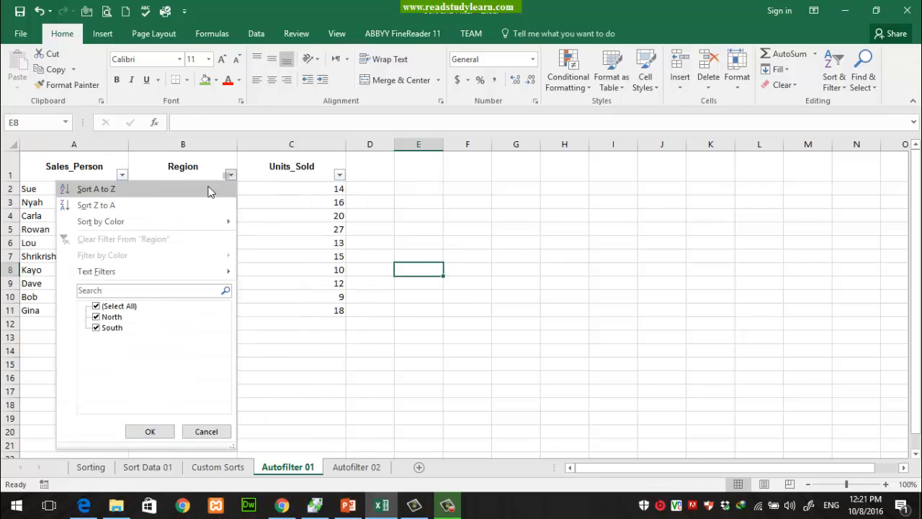
click(123, 175)
click(219, 179)
click(270, 285)
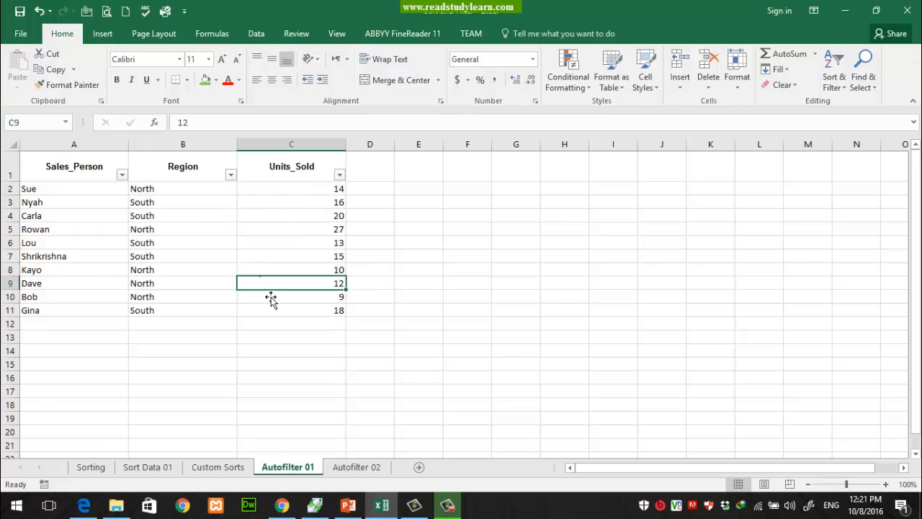
- Select the whole table A1:C11 and view the Filter command among the sort and filter options
drag(315, 314, 28, 167)
click(836, 83)
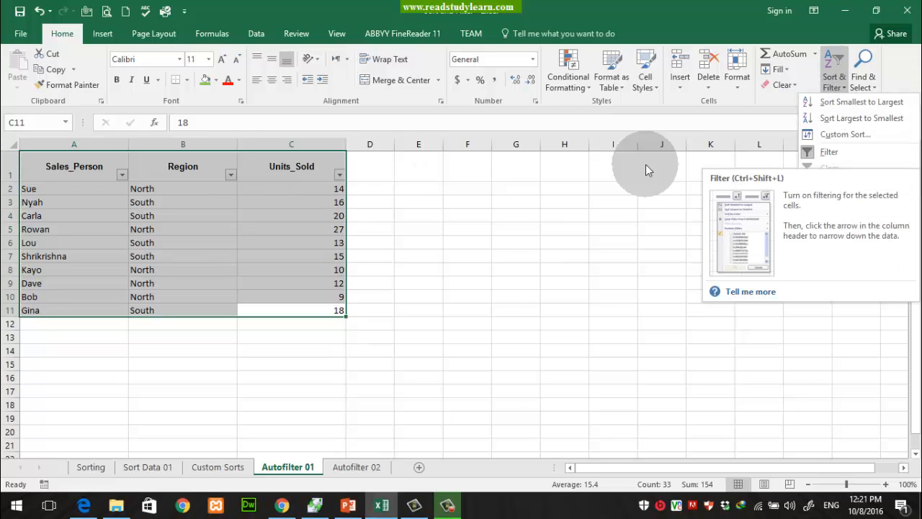
click(77, 169)
click(88, 202)
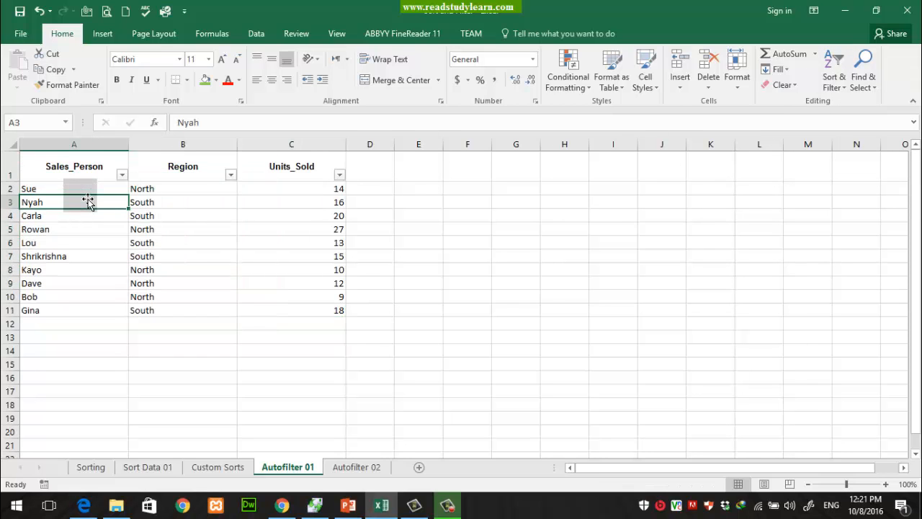
- Select columns A, B and C one by one and as a group to review the table's fields
click(109, 145)
click(197, 147)
click(298, 152)
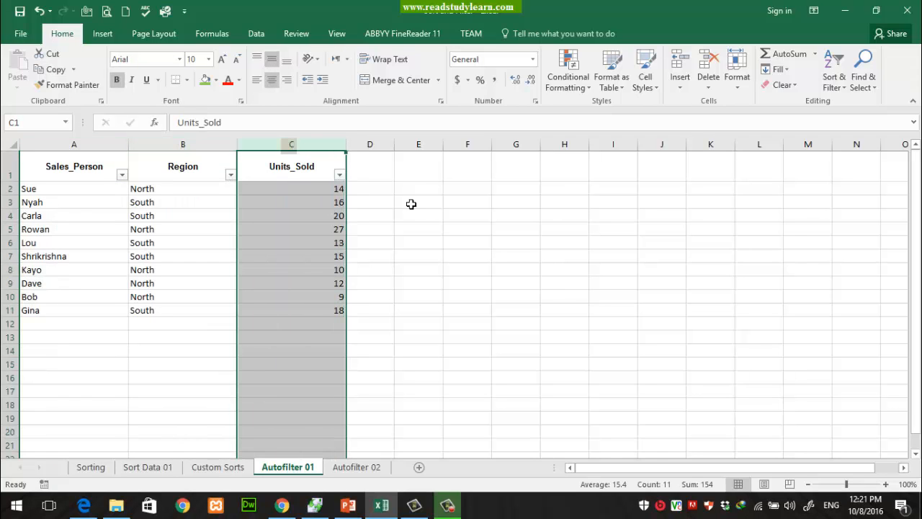
drag(89, 147, 295, 141)
click(316, 206)
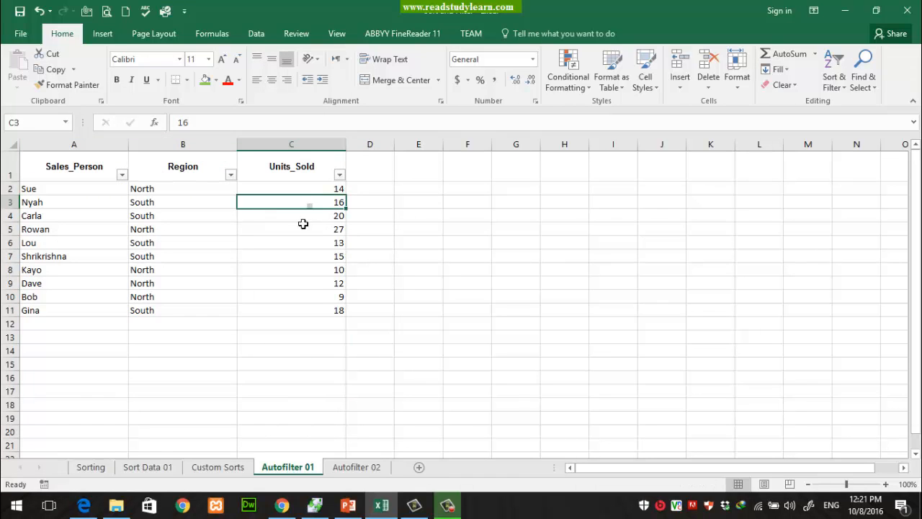
- Look over the three header cells and the filter options of Units_Sold
click(79, 171)
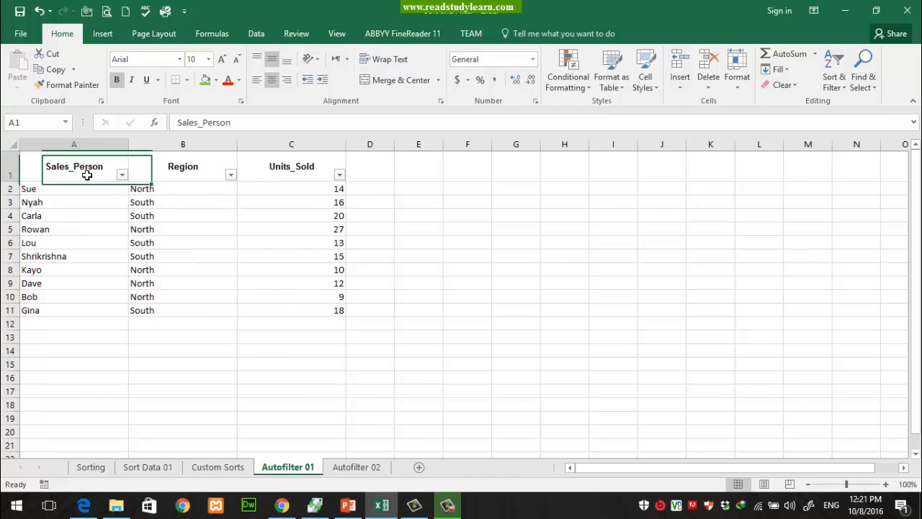
click(296, 172)
click(339, 175)
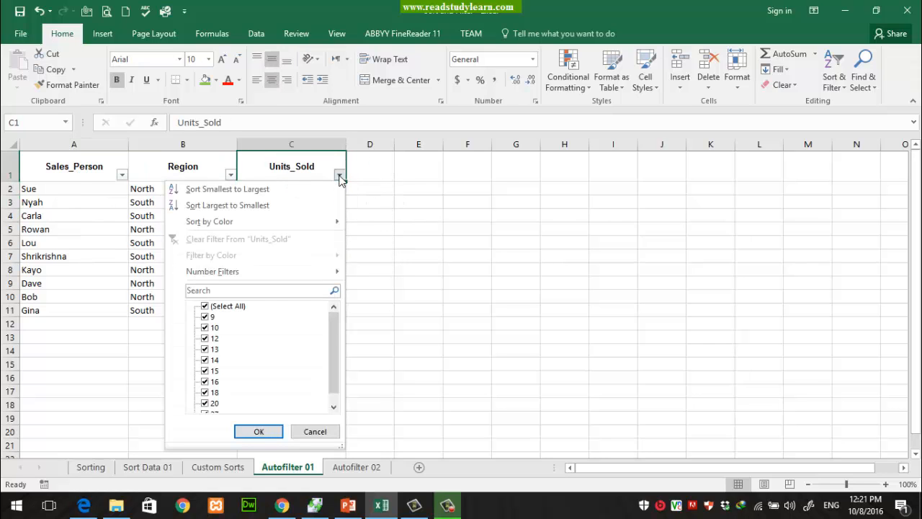
click(72, 161)
click(161, 173)
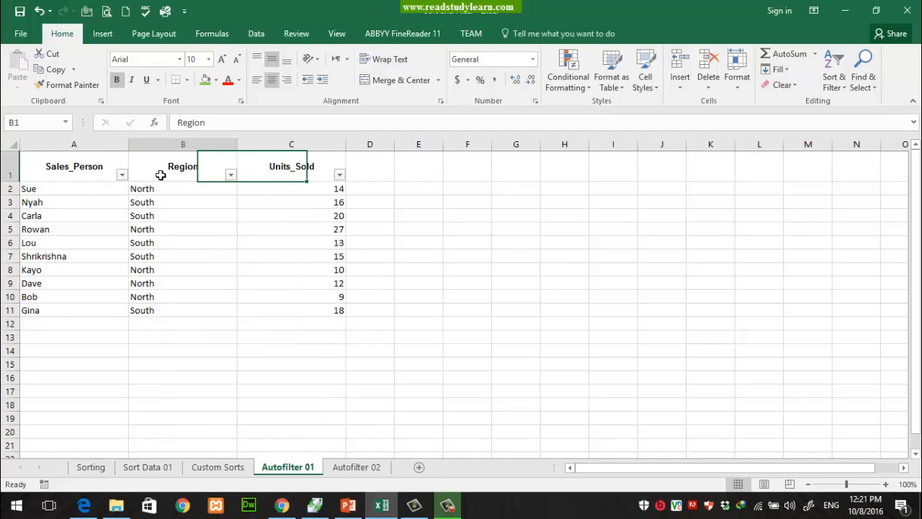
click(293, 175)
click(91, 172)
click(181, 172)
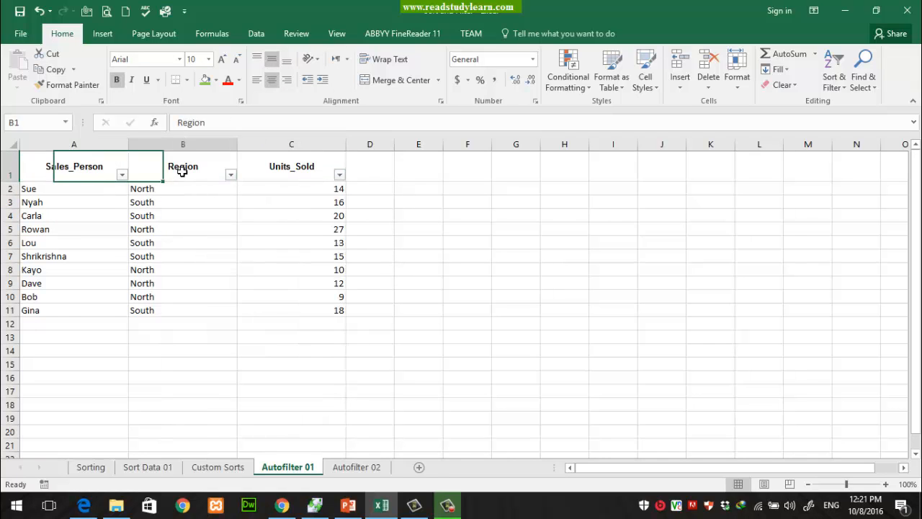
- Examine the Region column's sort and text filter options and compare its value list with the entries in B2:B11
click(231, 175)
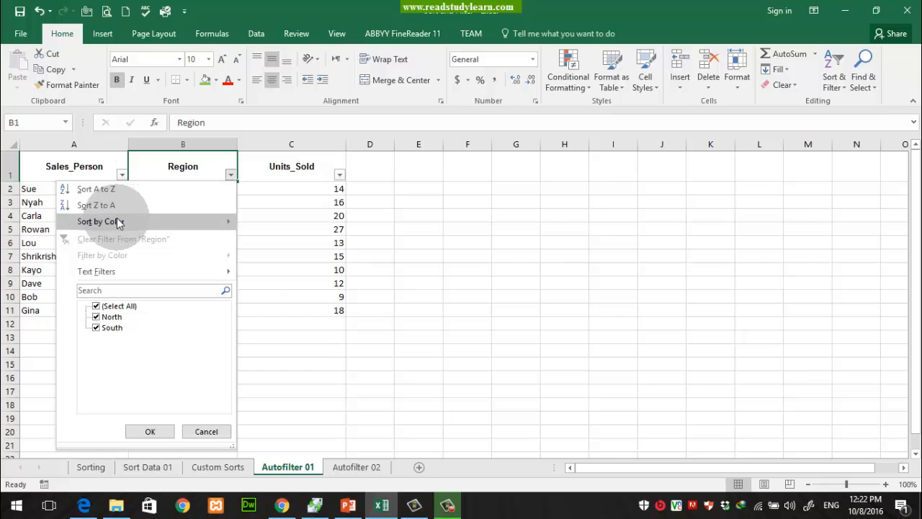
mouse_move(119, 223)
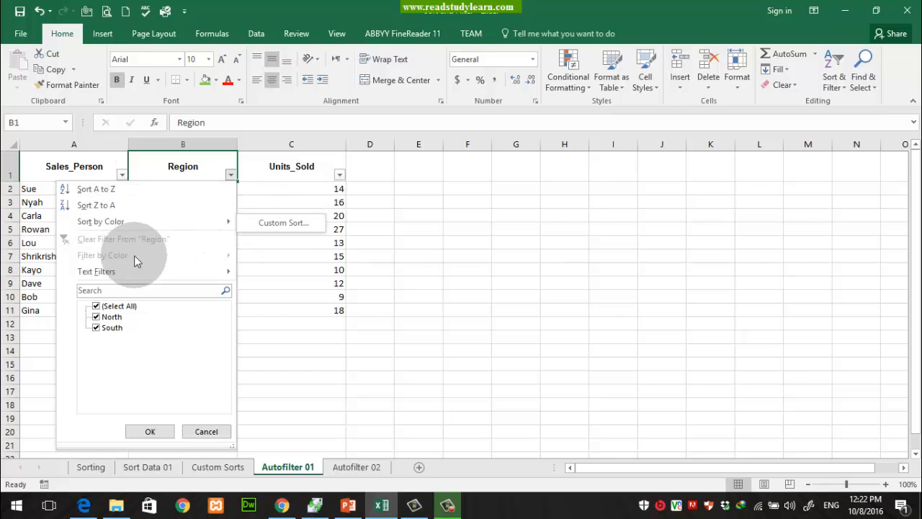
mouse_move(118, 273)
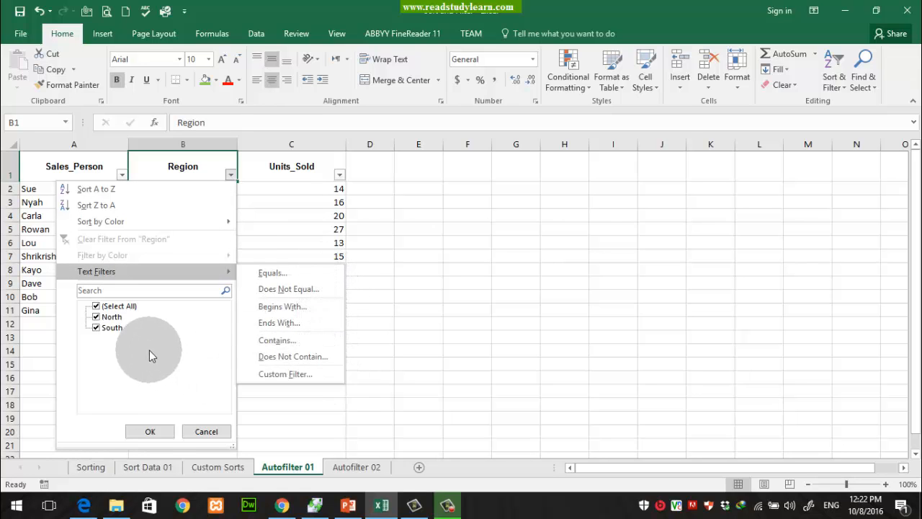
click(87, 291)
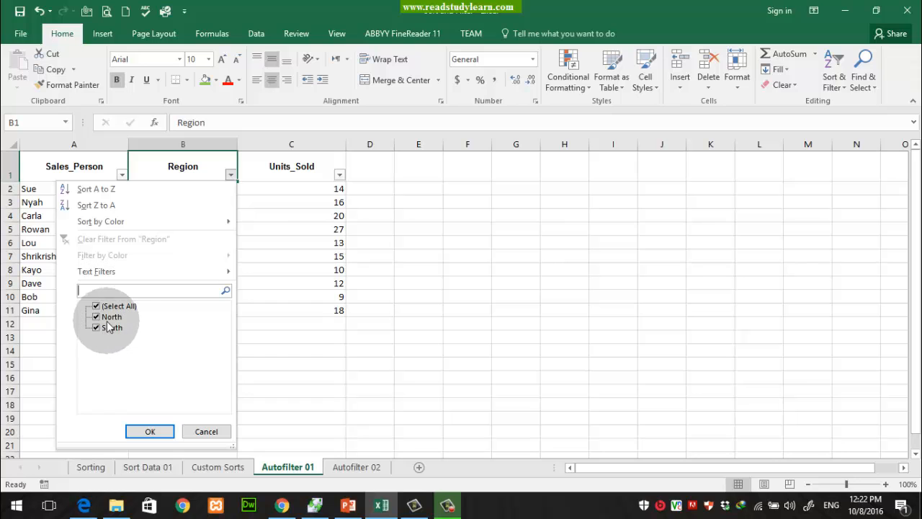
click(186, 168)
mouse_move(183, 194)
mouse_down()
mouse_move(187, 306)
mouse_move(187, 189)
mouse_up()
click(231, 174)
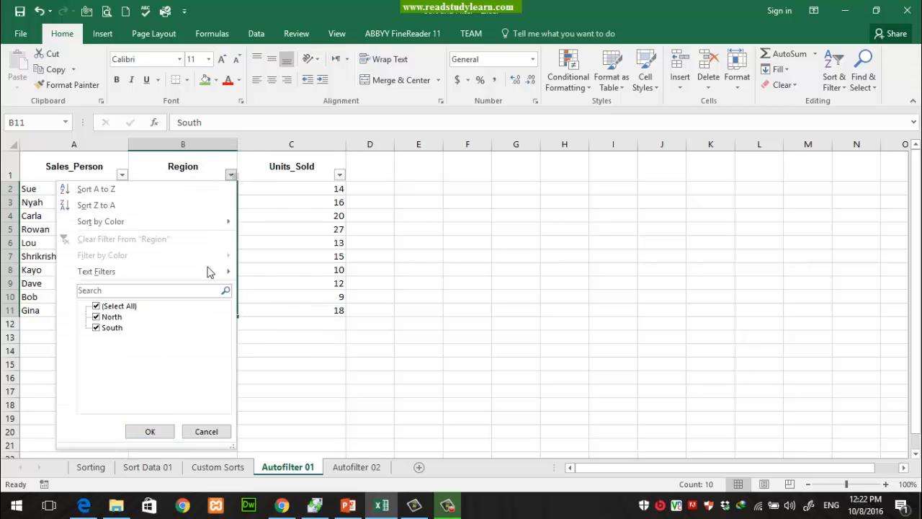
- Look through the names in the Sales_Person filter list, deselect the first name and cancel the filter
click(42, 190)
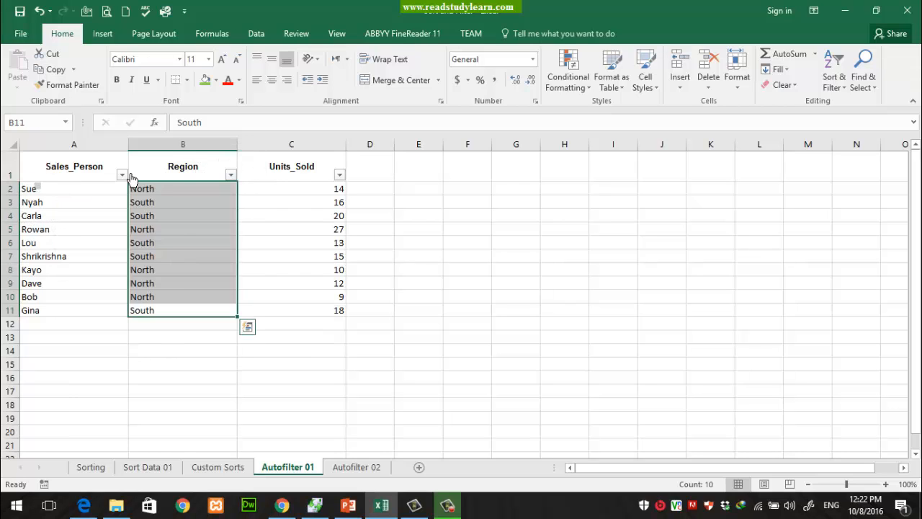
click(124, 174)
drag(143, 345, 169, 342)
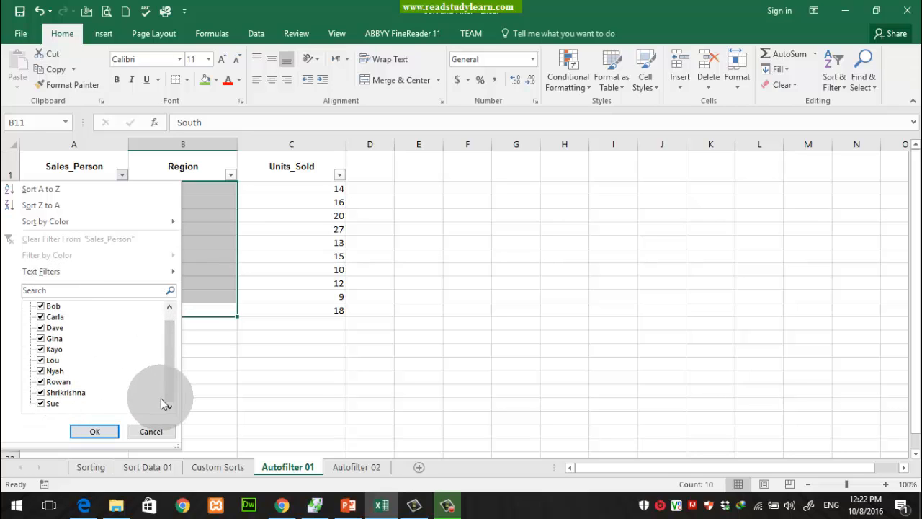
drag(168, 395, 172, 360)
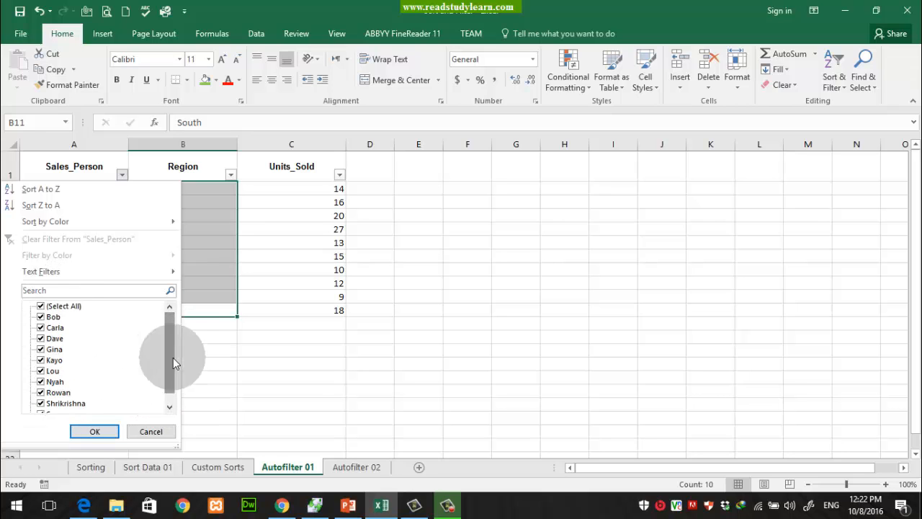
click(57, 319)
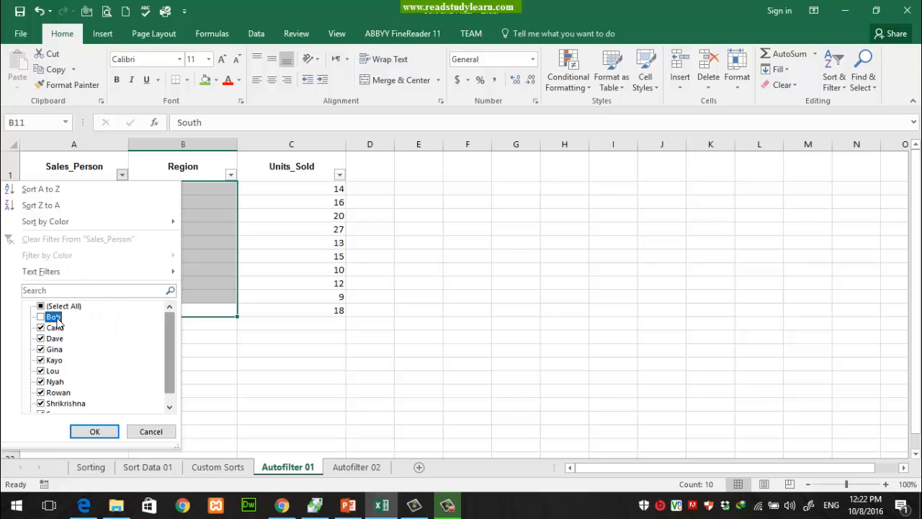
click(149, 432)
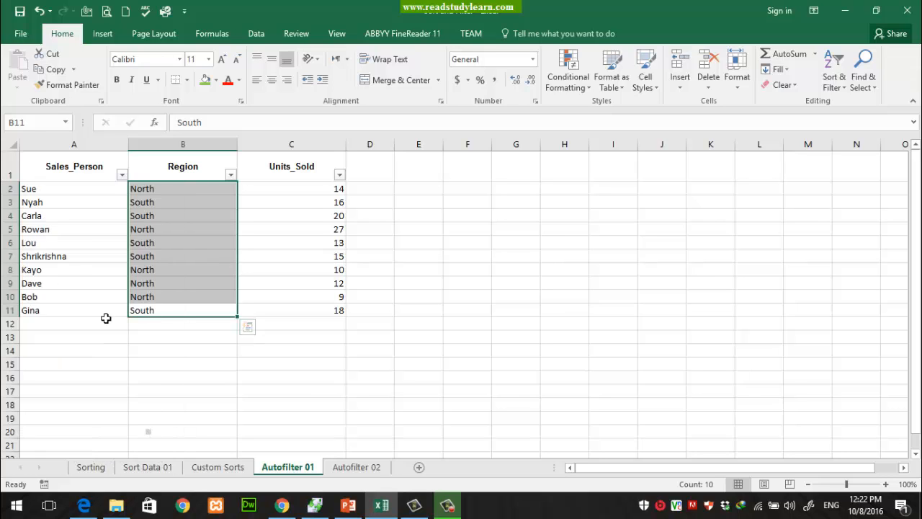
- Look over the entries in the Sales_Person and Region columns and compare B2:B11 with the Region filter's value list
click(55, 302)
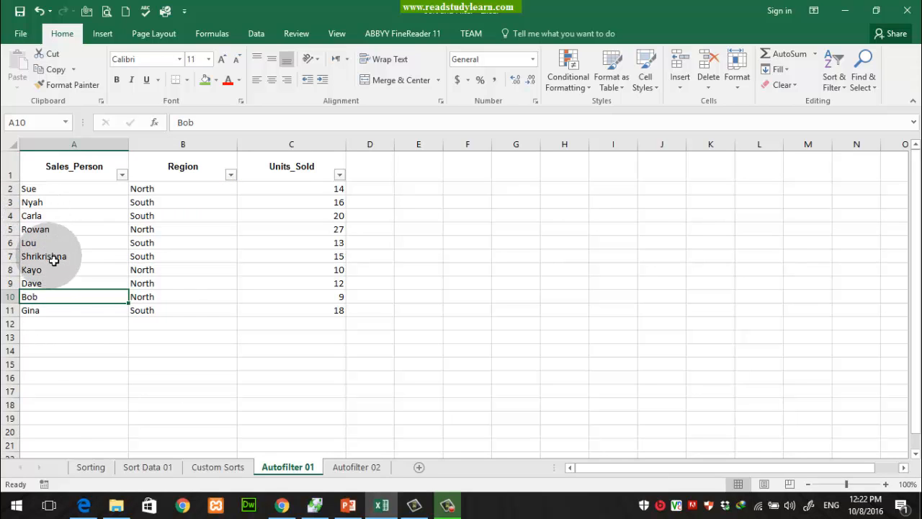
click(62, 312)
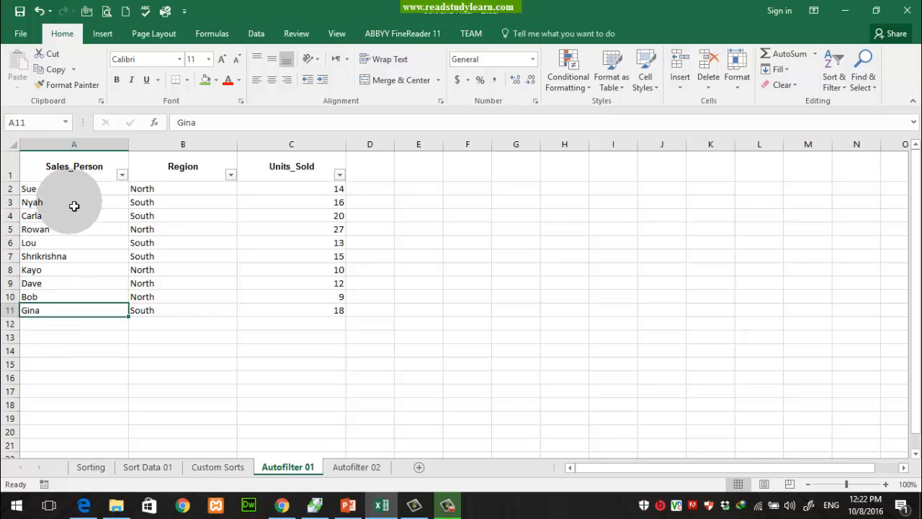
drag(170, 194, 160, 270)
click(152, 231)
click(156, 192)
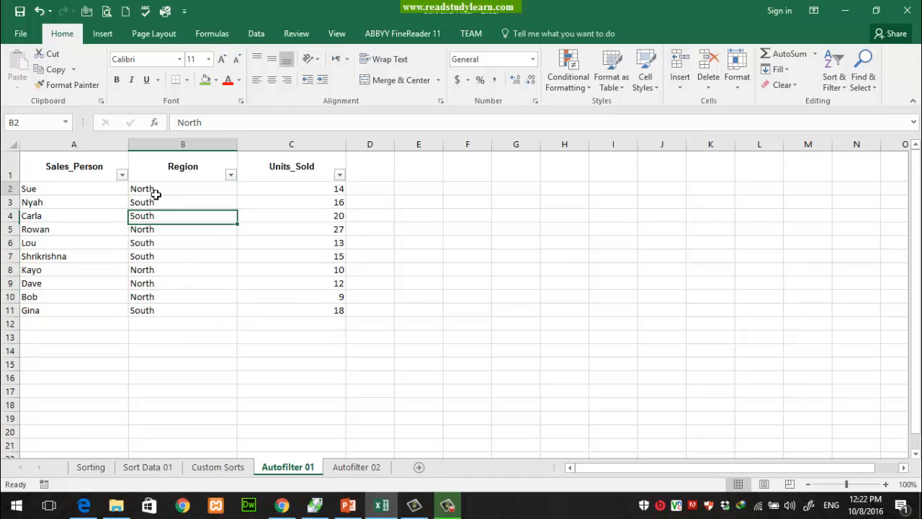
click(230, 175)
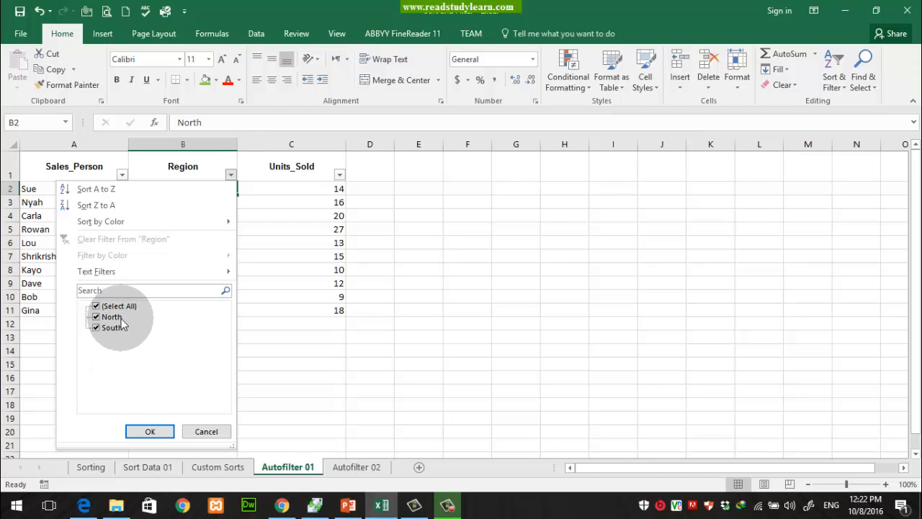
click(269, 342)
drag(163, 190, 177, 310)
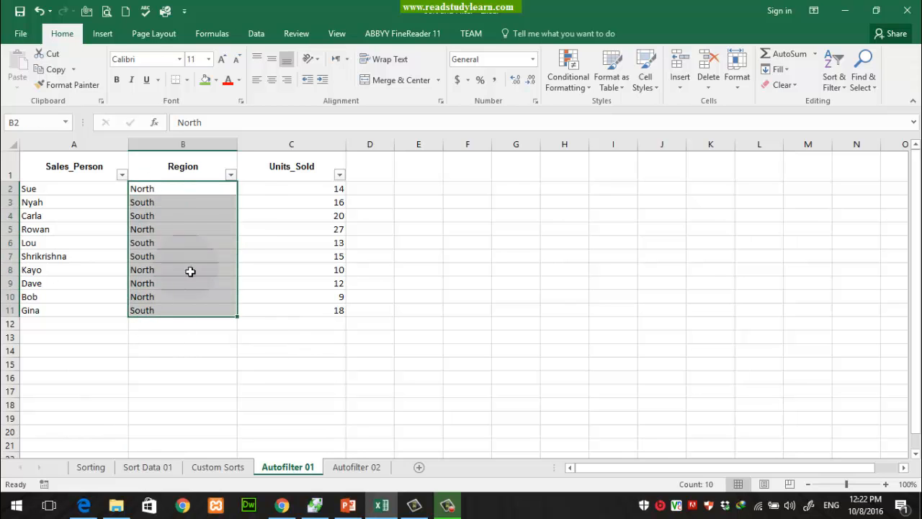
click(231, 175)
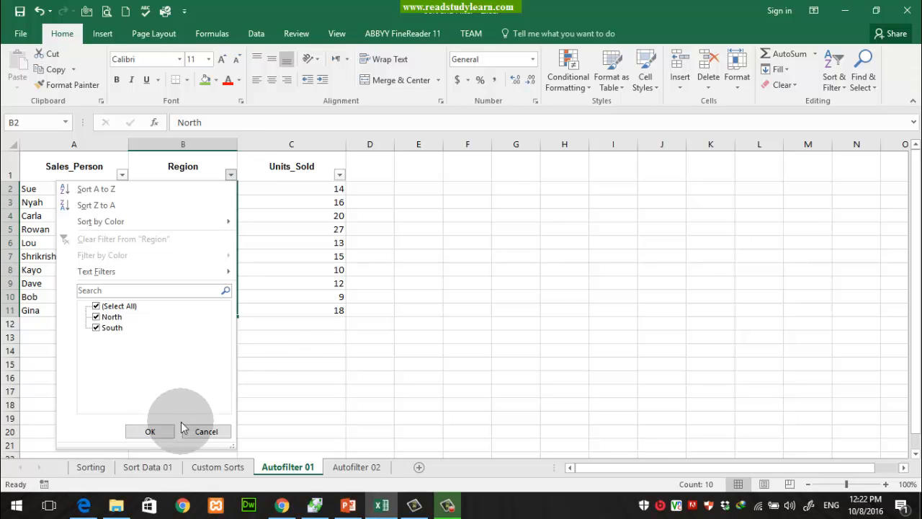
click(202, 431)
click(290, 298)
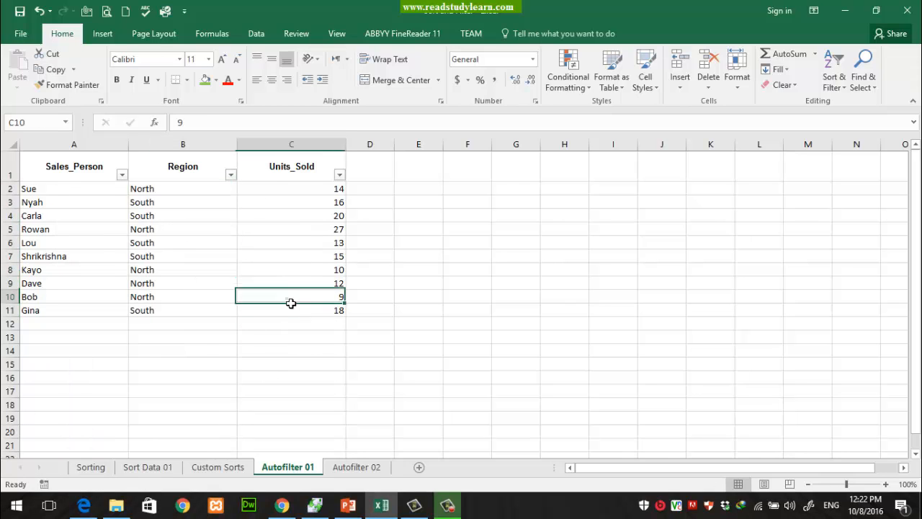
- Review the first record's name and region, the records in A2:C11, and the first five rows with their Units_Sold values
click(97, 193)
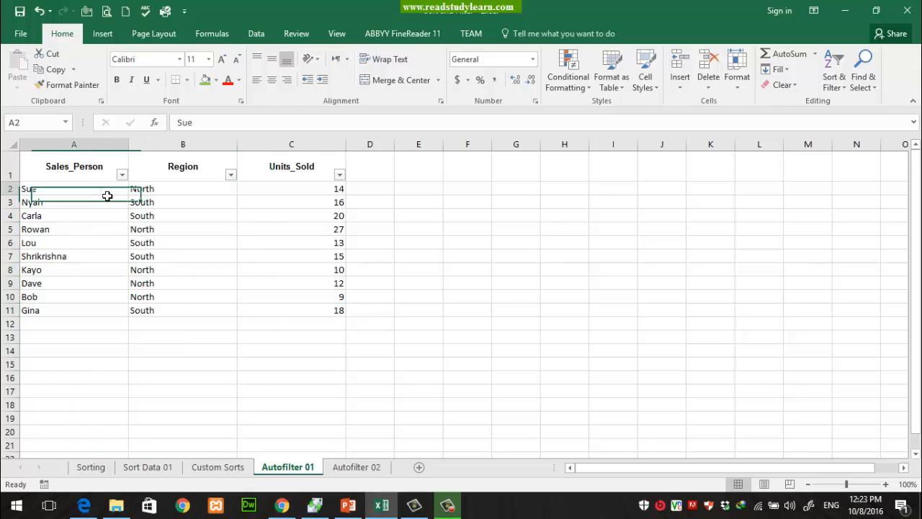
click(183, 189)
click(232, 175)
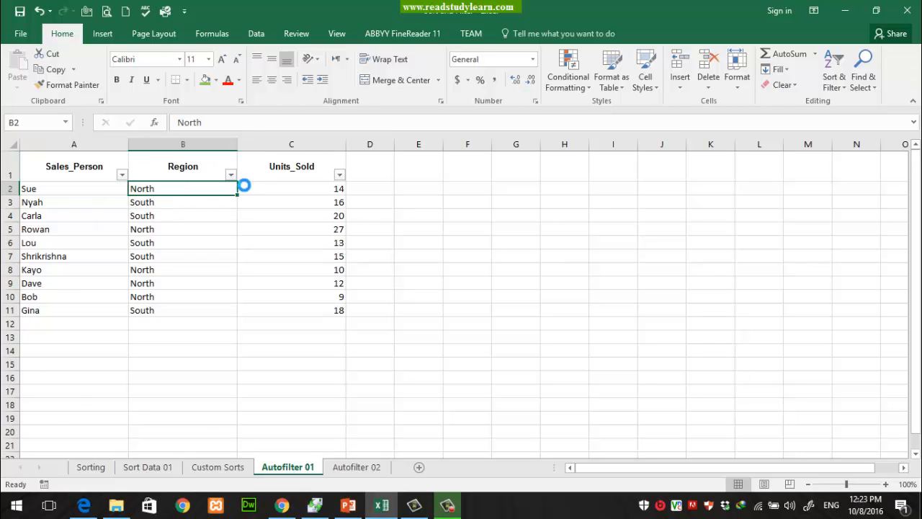
click(233, 174)
click(461, 258)
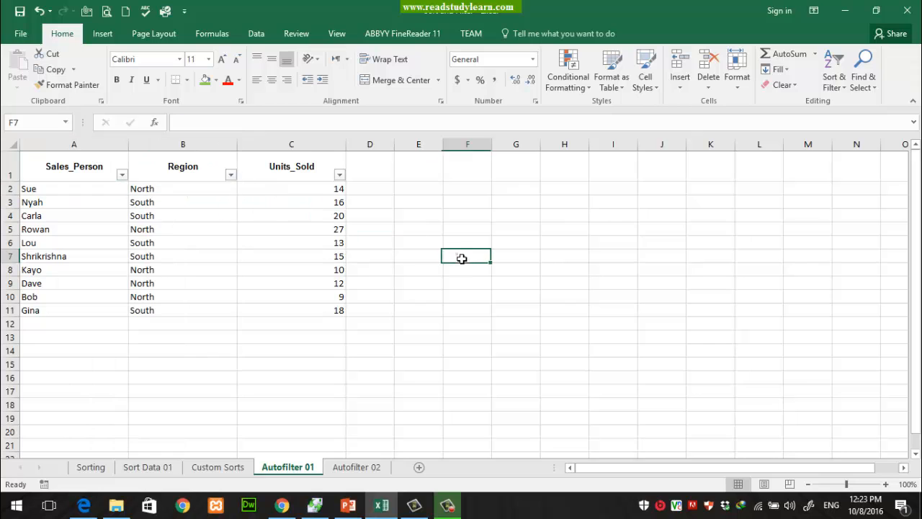
drag(85, 190, 335, 313)
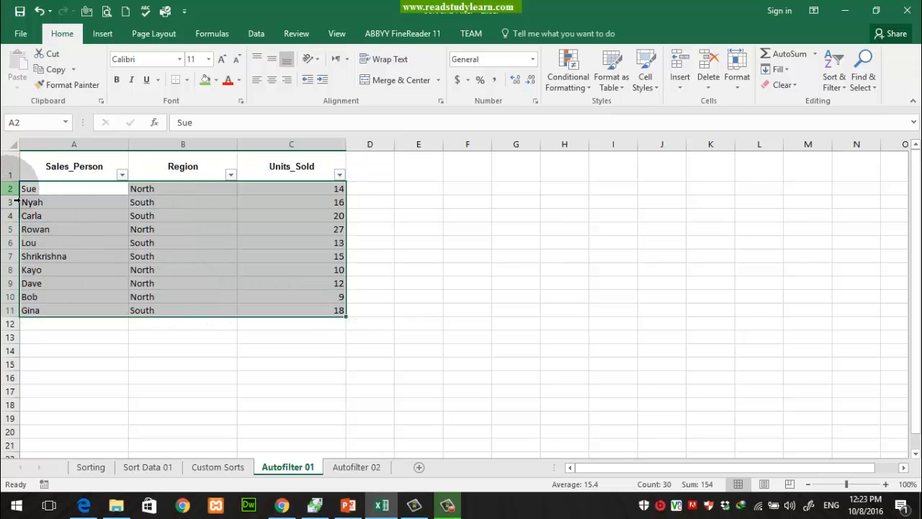
drag(10, 189, 17, 239)
drag(321, 191, 336, 243)
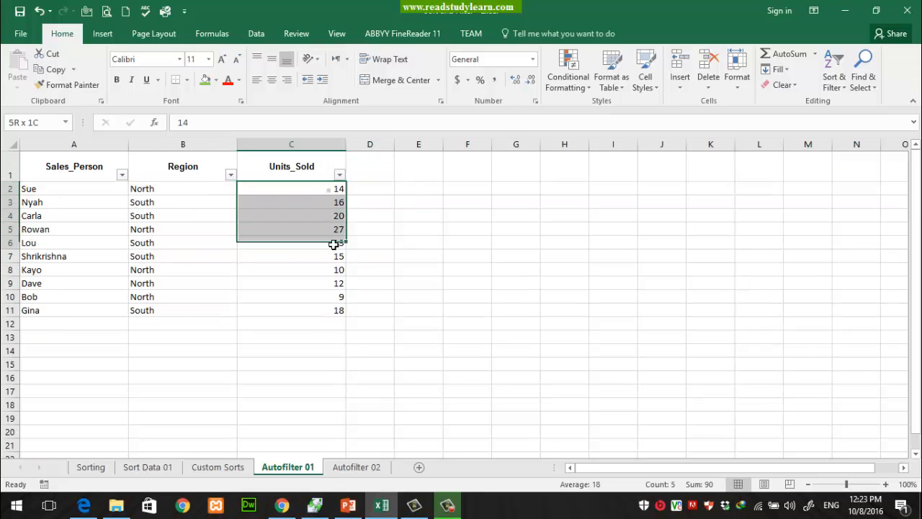
- Filter the Region column to show only North and look over the filtered records and their Units_Sold values
click(233, 199)
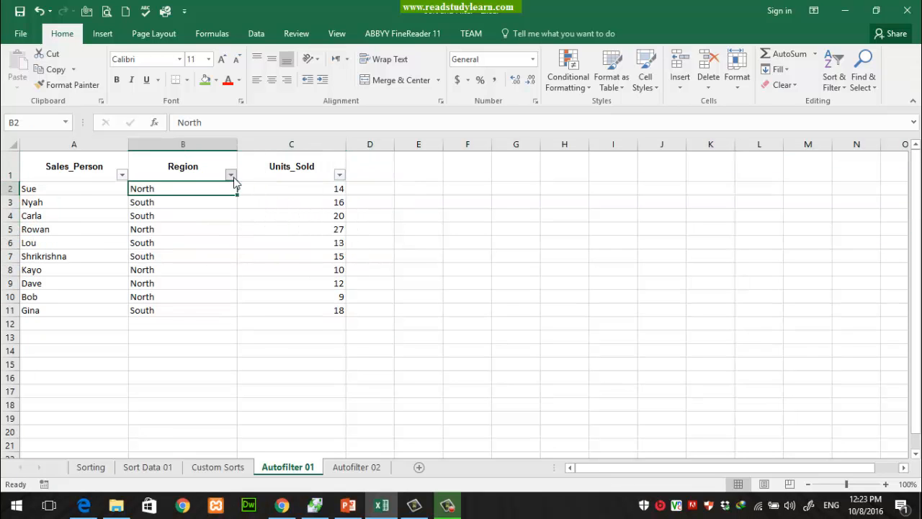
click(231, 174)
click(96, 327)
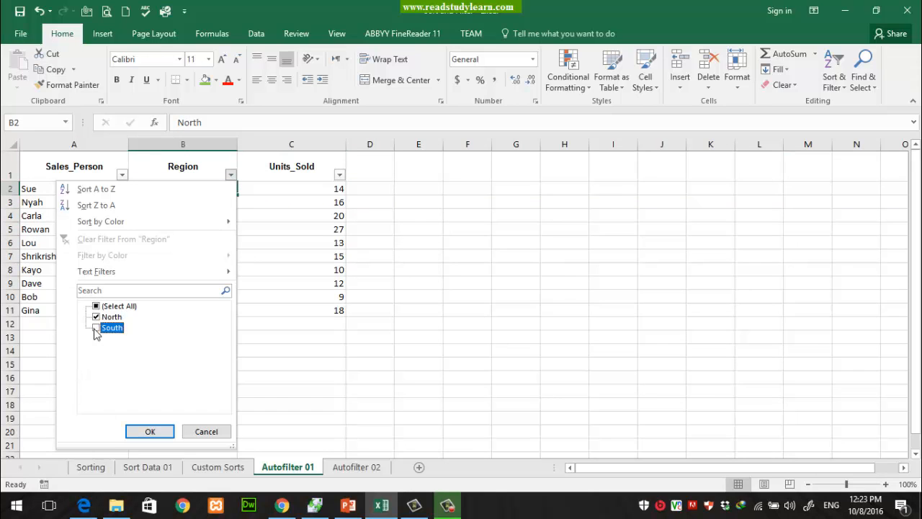
click(149, 431)
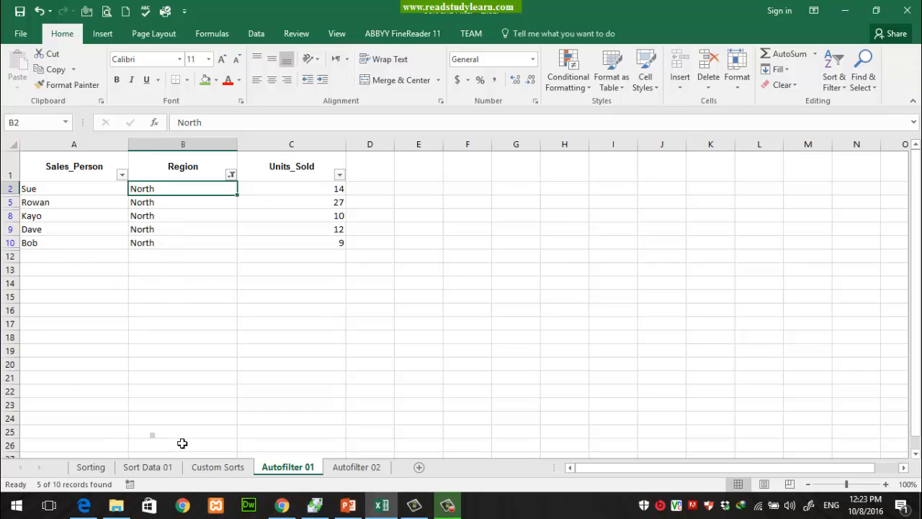
click(48, 189)
drag(91, 197, 294, 248)
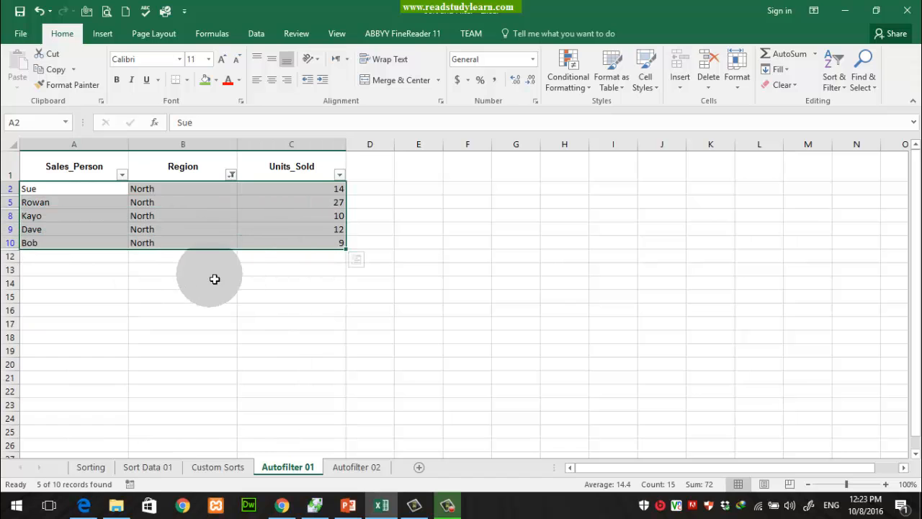
drag(321, 190, 331, 245)
click(371, 351)
- Switch the Region filter to show only South and look over the filtered records across all three columns
click(230, 175)
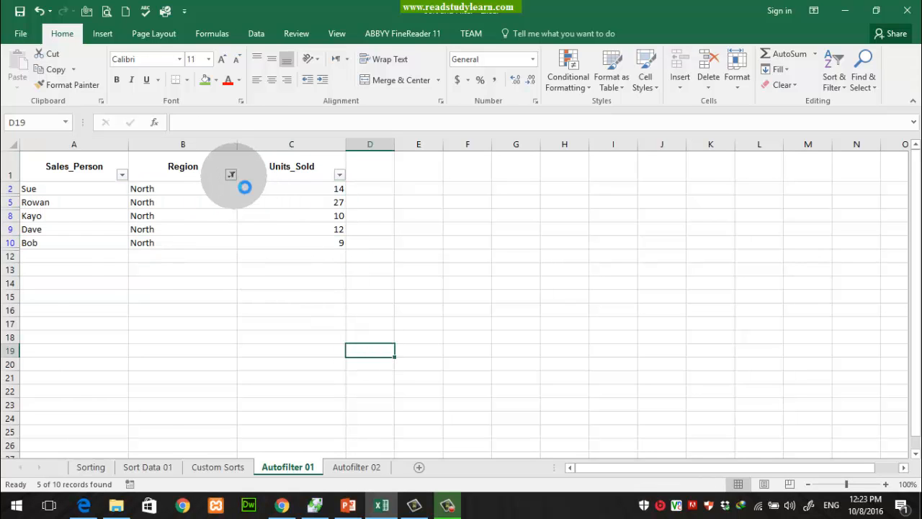
click(96, 327)
click(96, 317)
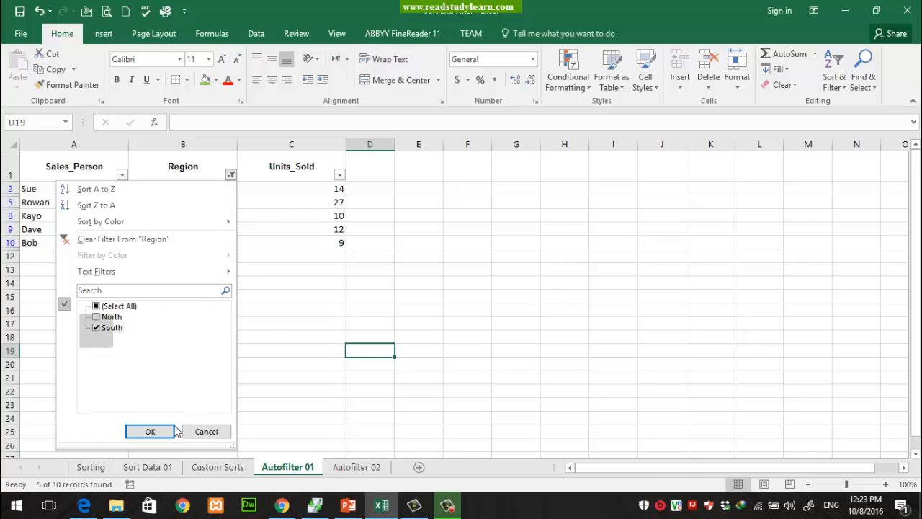
click(150, 431)
drag(141, 189, 151, 243)
click(333, 245)
drag(334, 246, 57, 194)
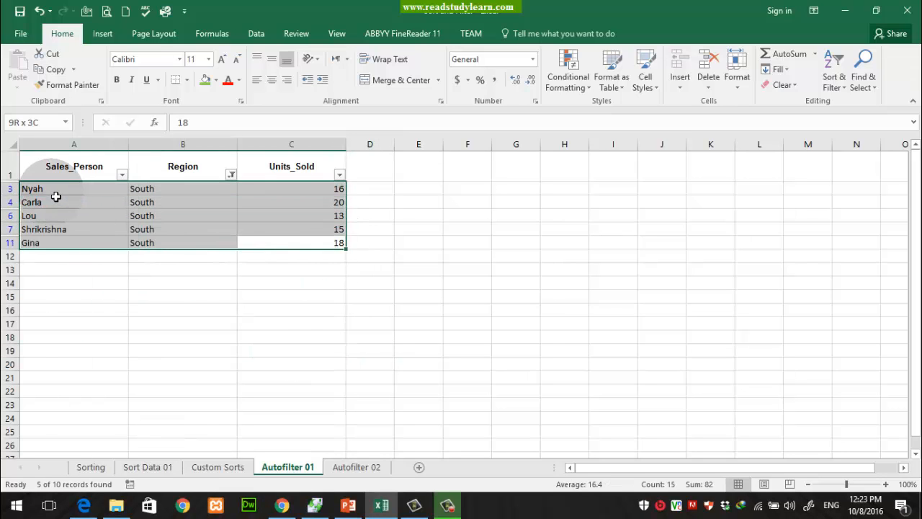
click(330, 192)
drag(118, 188, 329, 249)
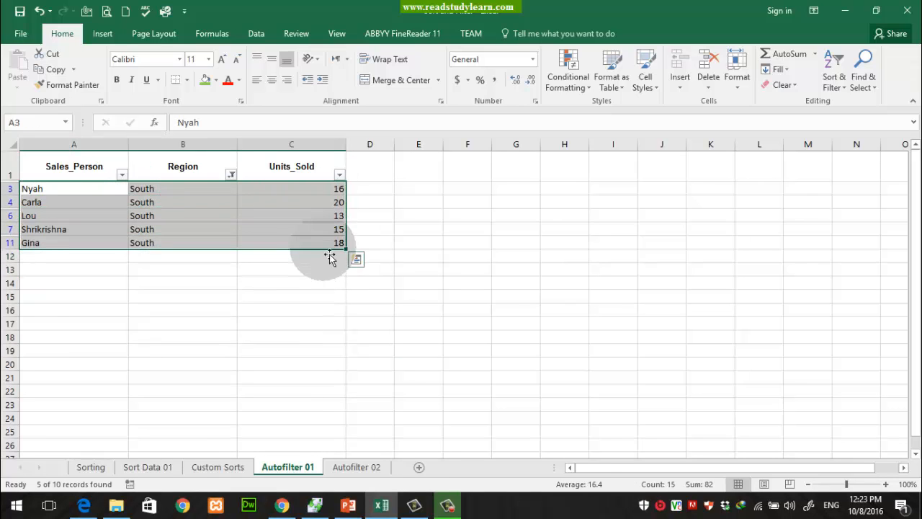
- Reset the Region filter to select all values so every record of the table is shown
click(230, 174)
click(98, 307)
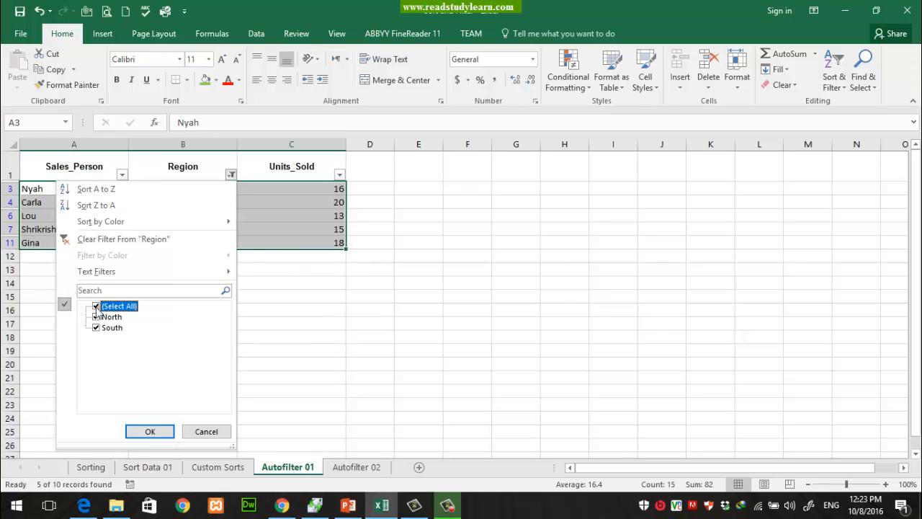
click(150, 431)
click(382, 352)
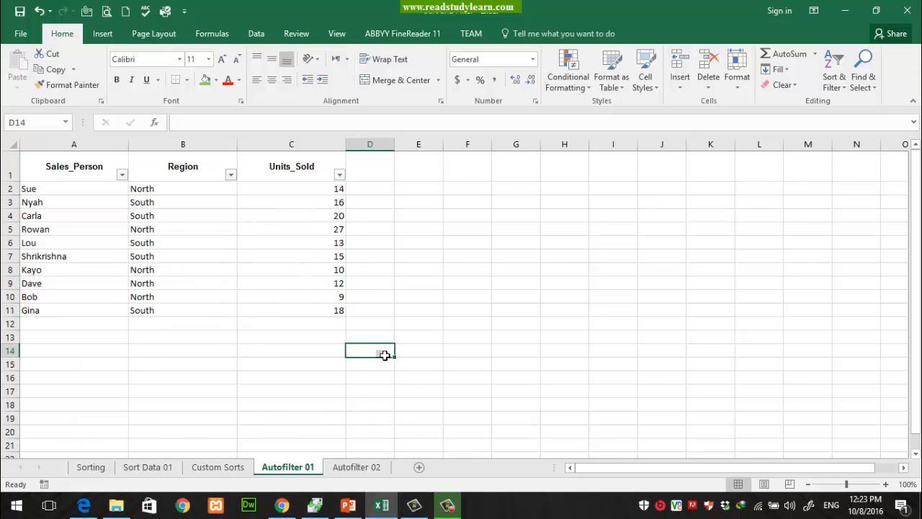
- Insert two blank rows into the sales table, one at row 7 and one at row 11
right_click(9, 256)
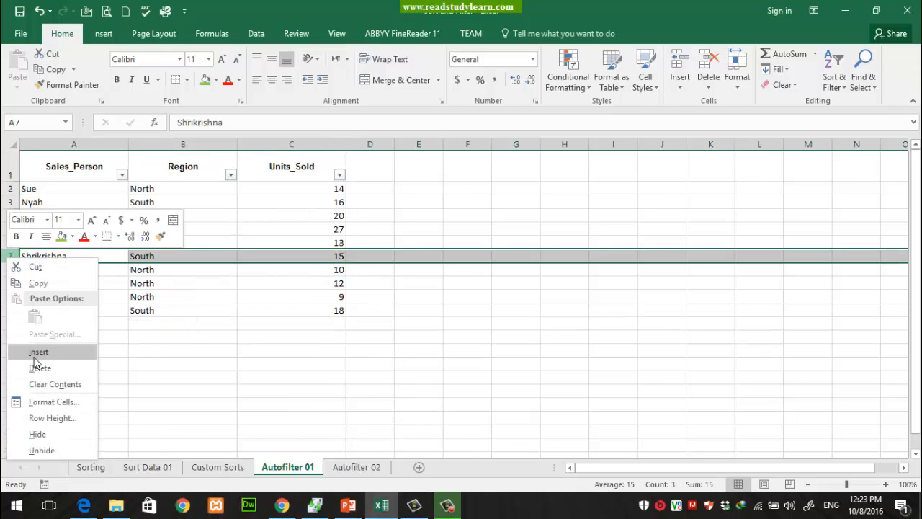
click(38, 352)
click(182, 353)
right_click(9, 270)
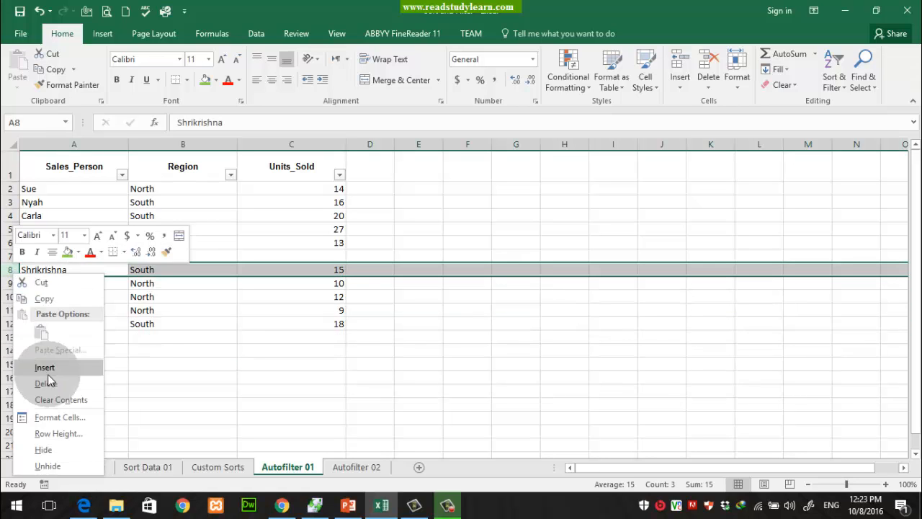
click(181, 367)
right_click(10, 309)
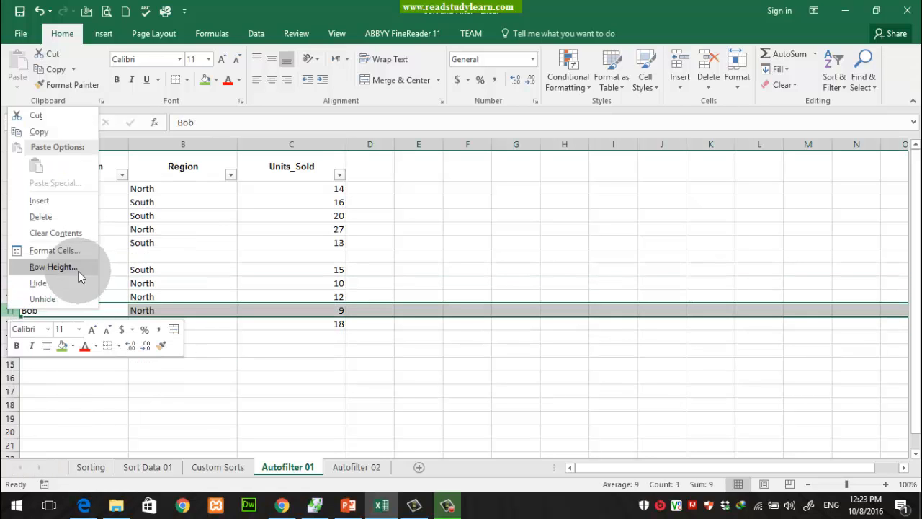
click(50, 202)
click(268, 339)
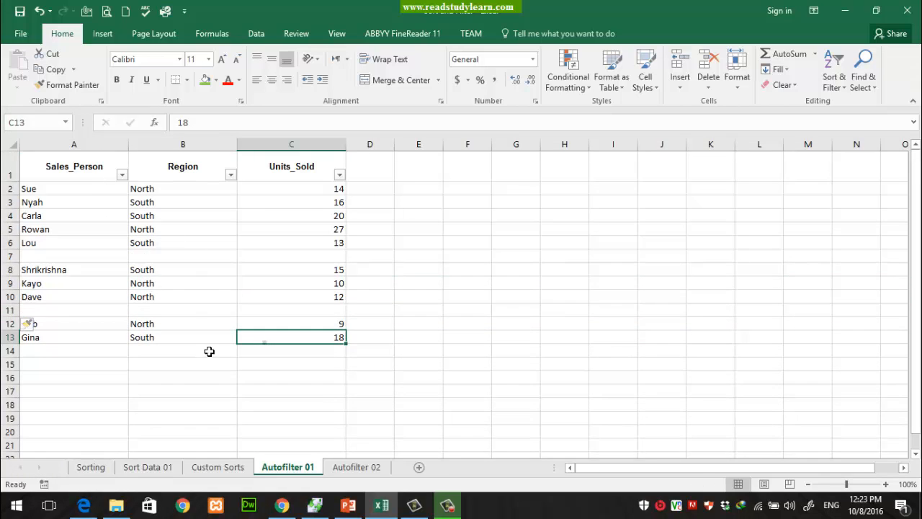
- Examine the records in rows 2 to 13, the blank rows 7 and 11, and the whole table range A1:C13
click(115, 191)
drag(14, 189, 20, 349)
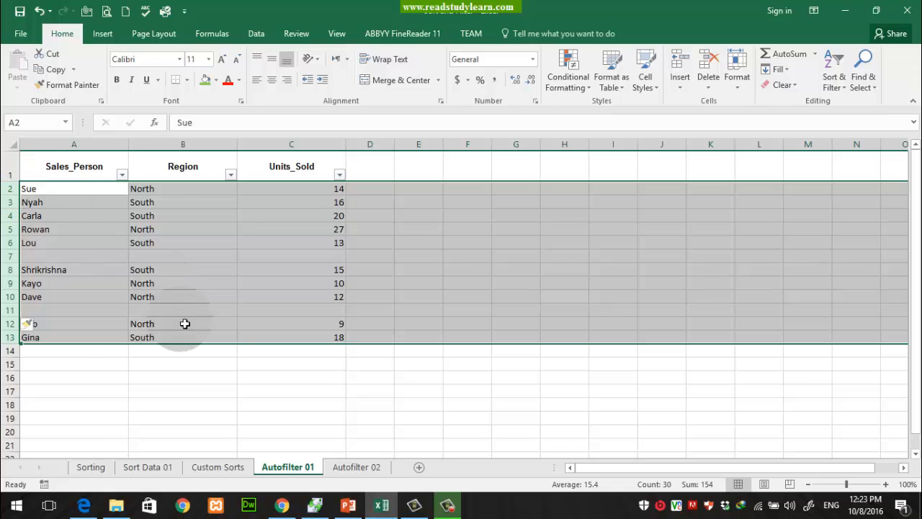
click(185, 323)
click(14, 283)
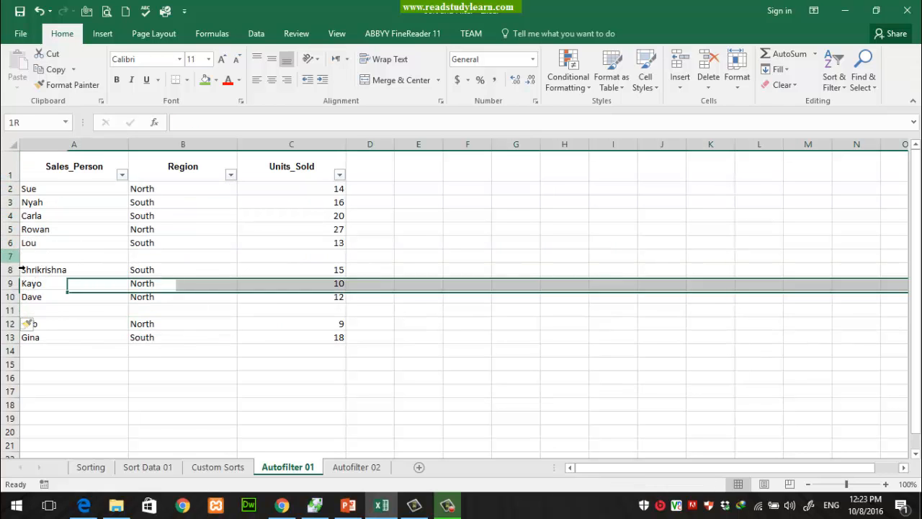
click(10, 255)
click(12, 310)
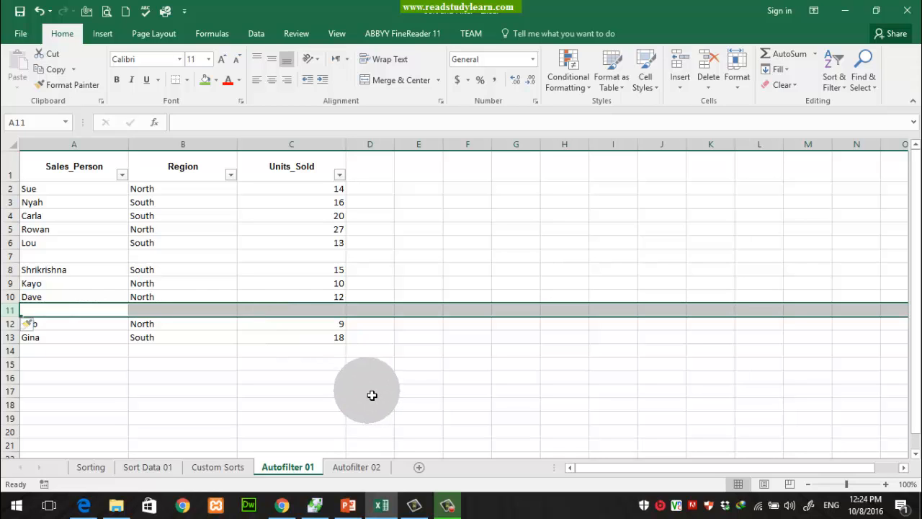
click(212, 175)
drag(72, 167, 311, 343)
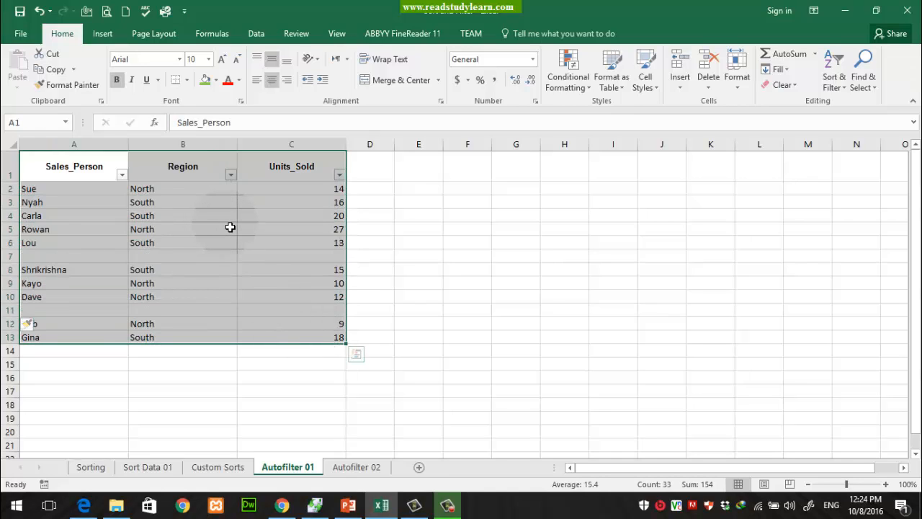
- Filter the Region column to show only the (Blanks) entries, with North and South excluded
click(230, 174)
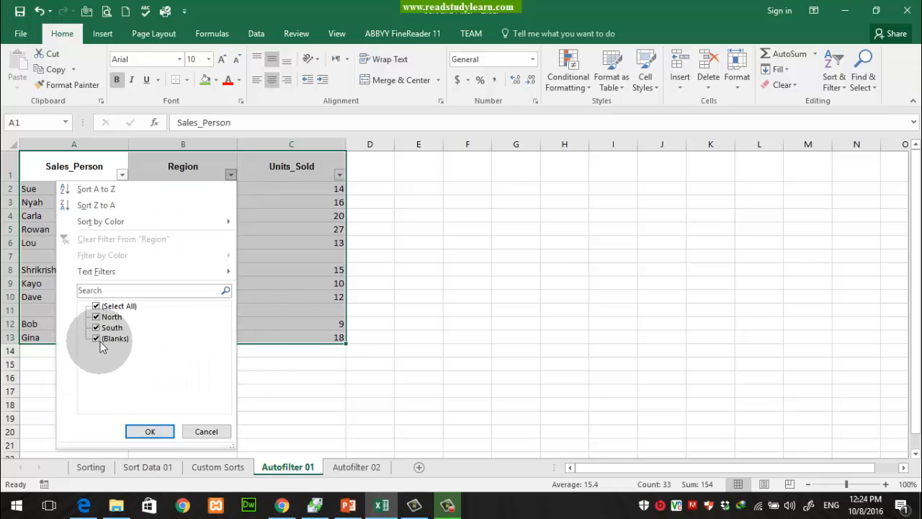
click(311, 353)
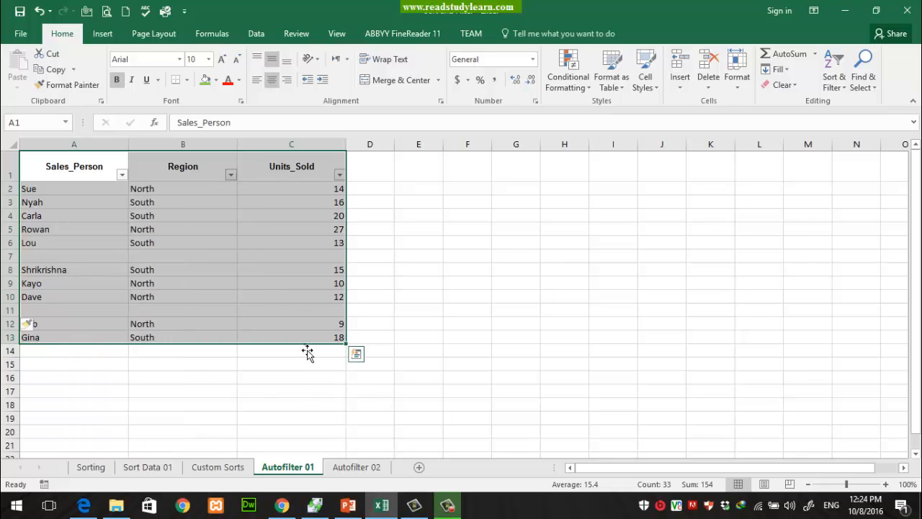
drag(80, 316, 183, 313)
click(181, 257)
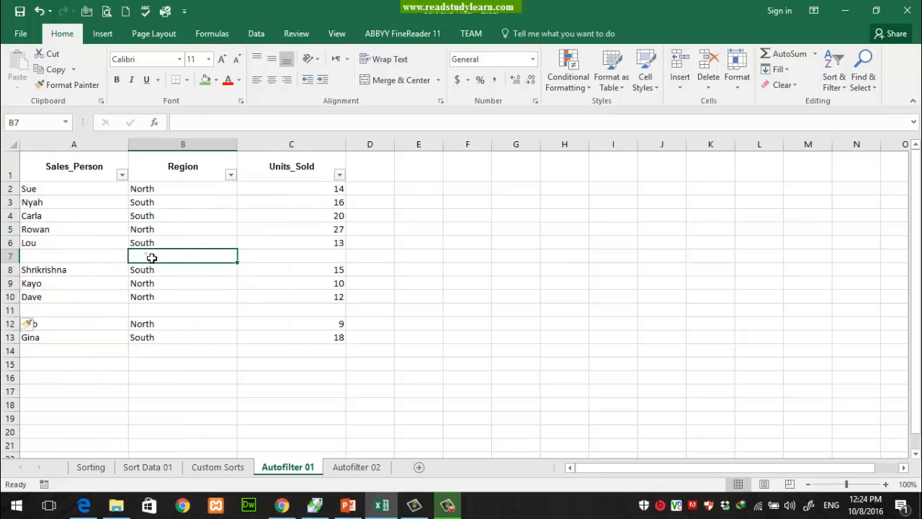
click(230, 175)
click(93, 338)
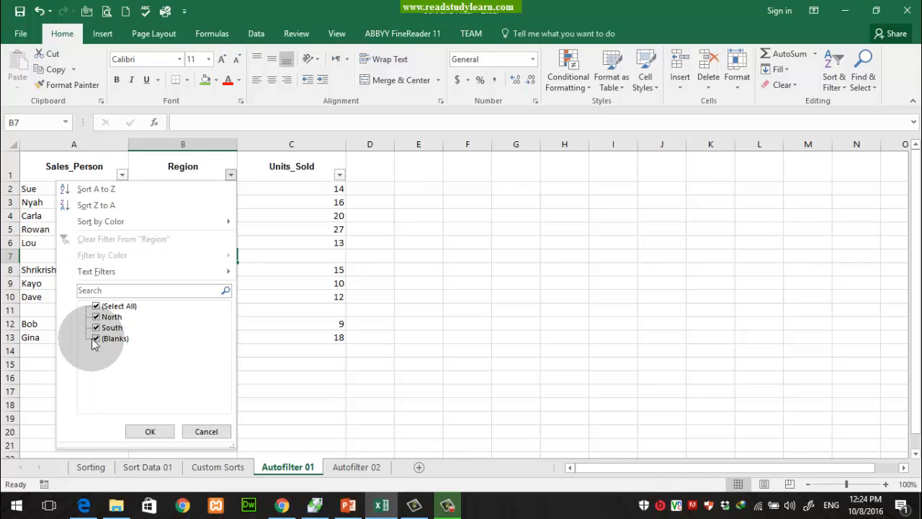
click(96, 306)
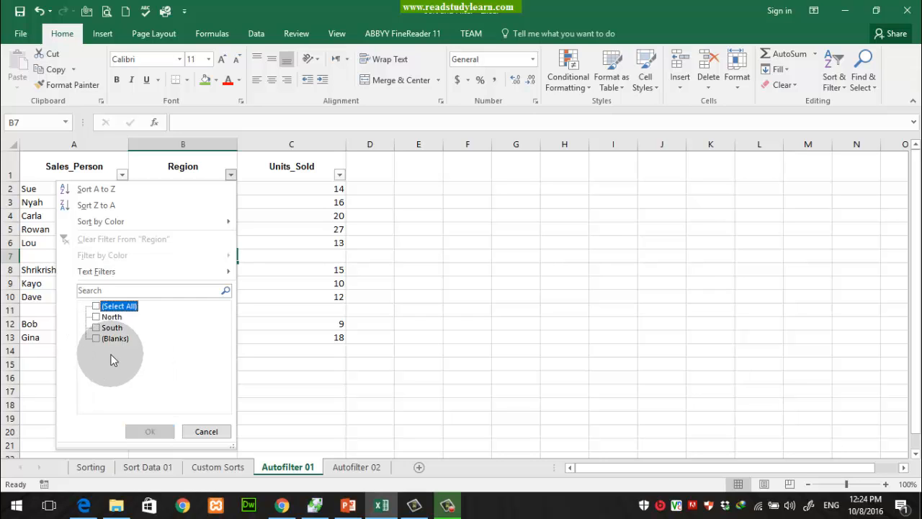
click(96, 338)
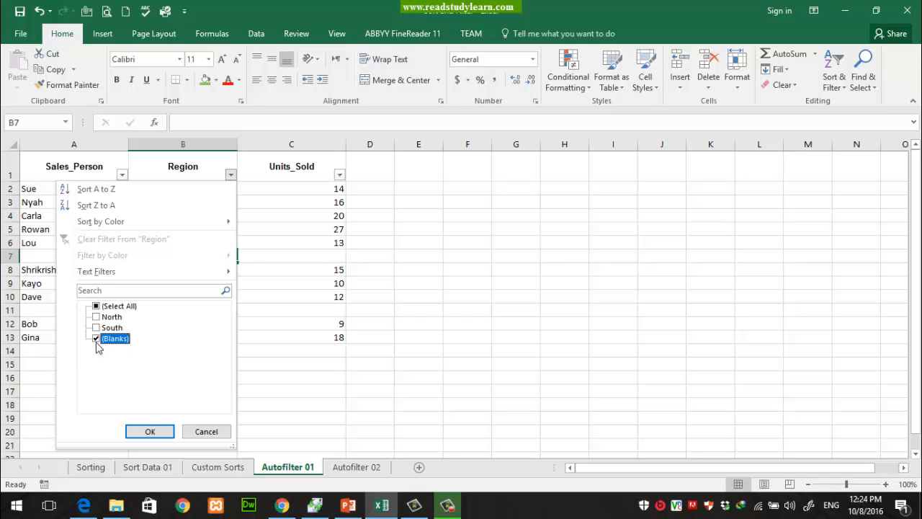
click(150, 430)
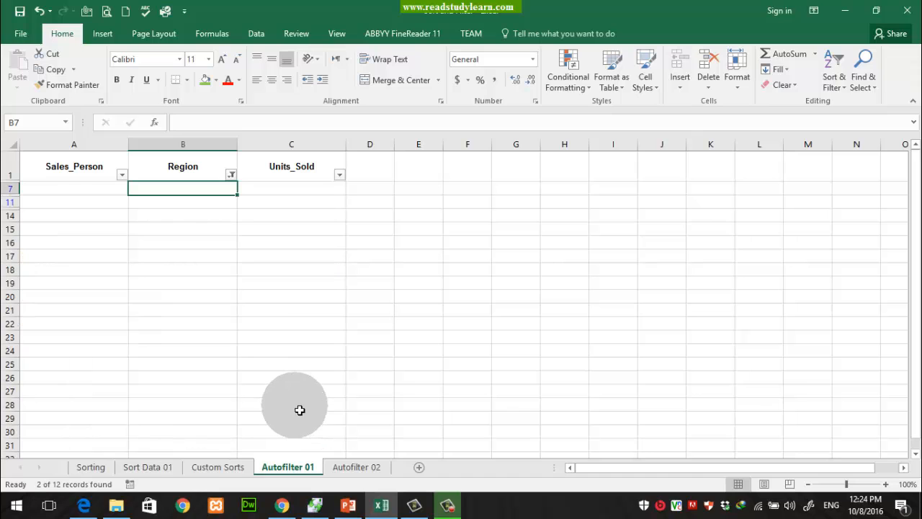
- Delete the filtered blank rows 7 and 11 from the sales table
click(57, 194)
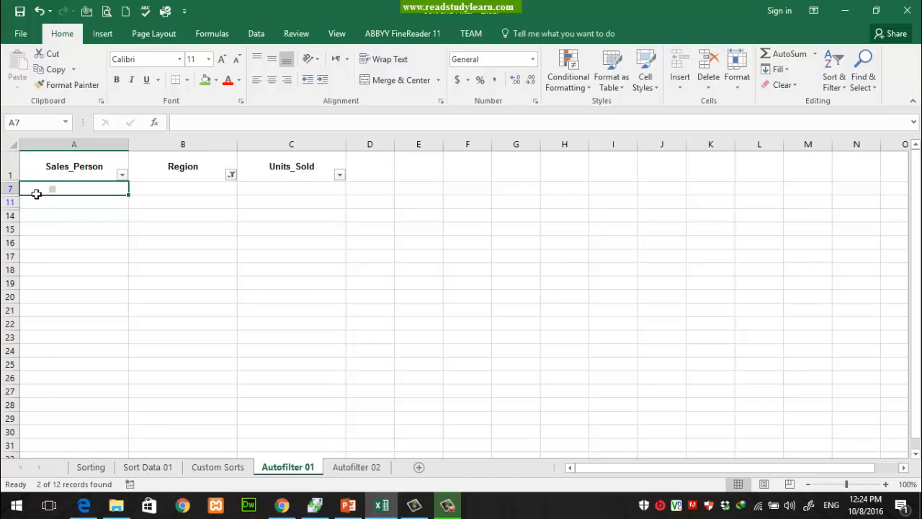
click(11, 188)
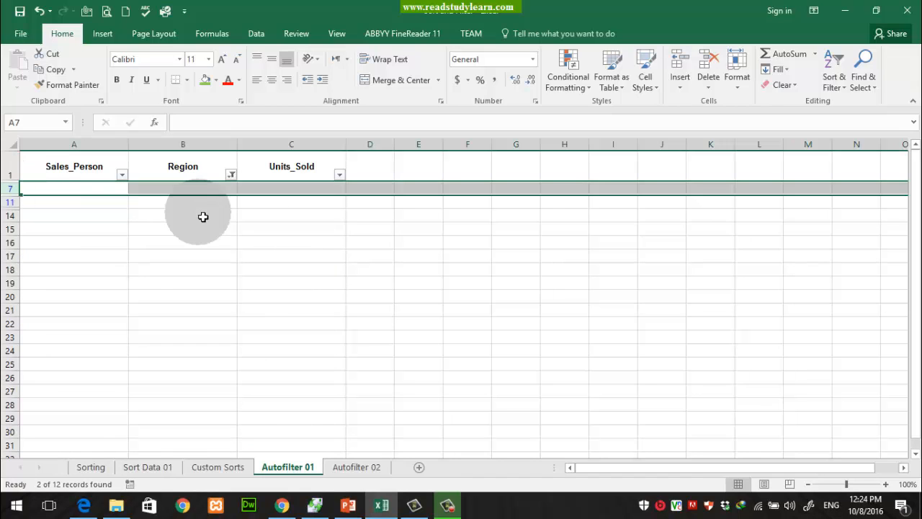
drag(10, 188, 10, 408)
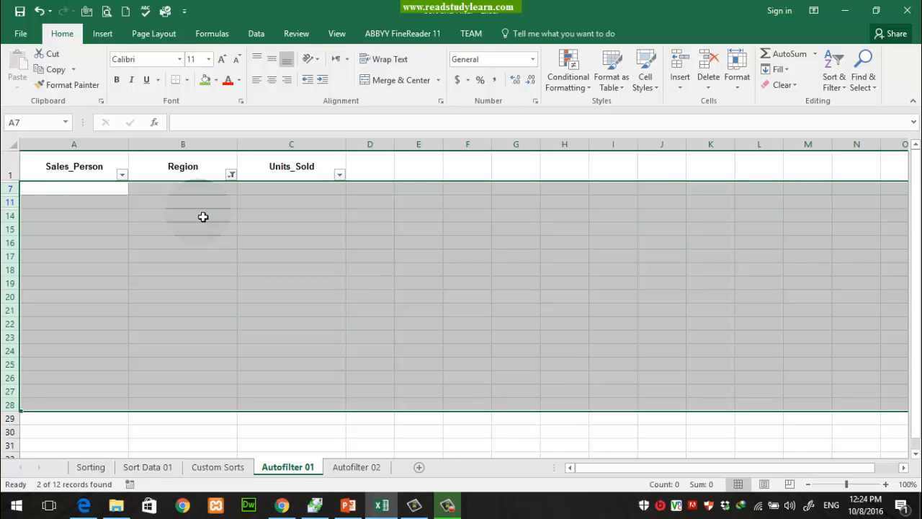
click(67, 206)
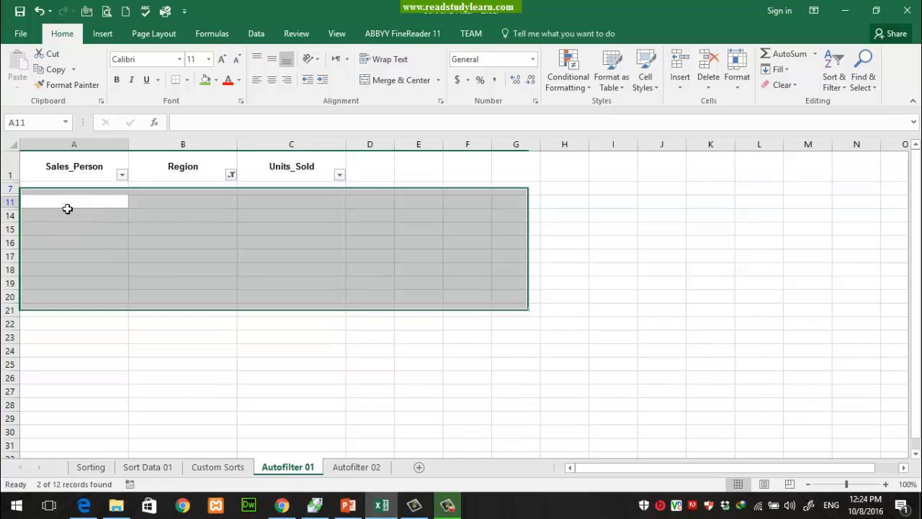
click(44, 192)
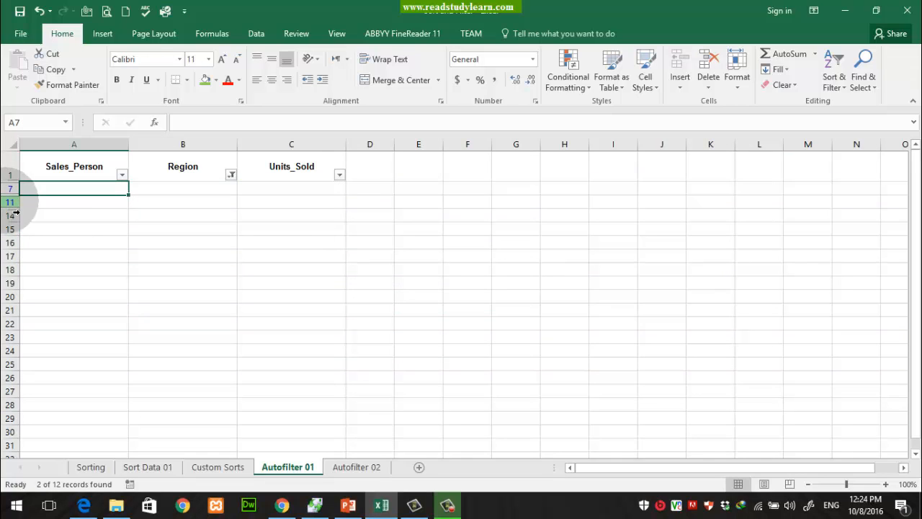
click(9, 190)
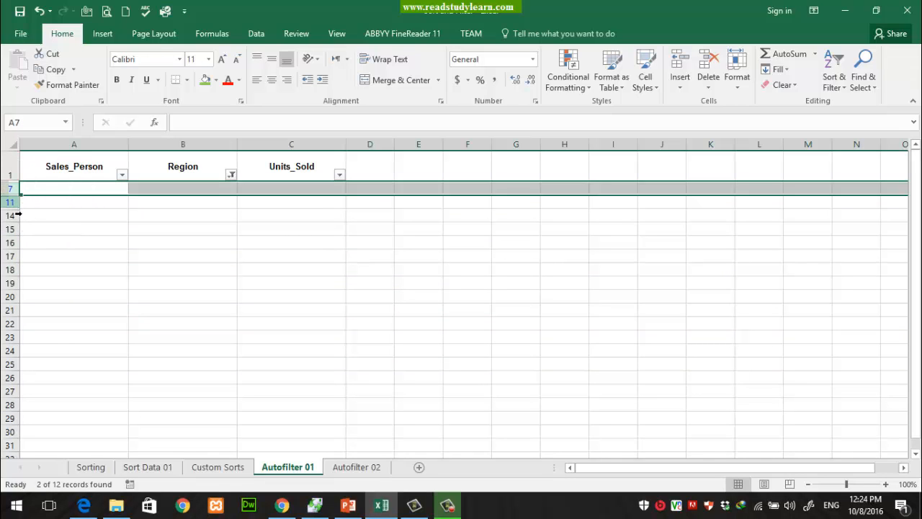
click(11, 203)
click(10, 188)
click(11, 203)
click(10, 189)
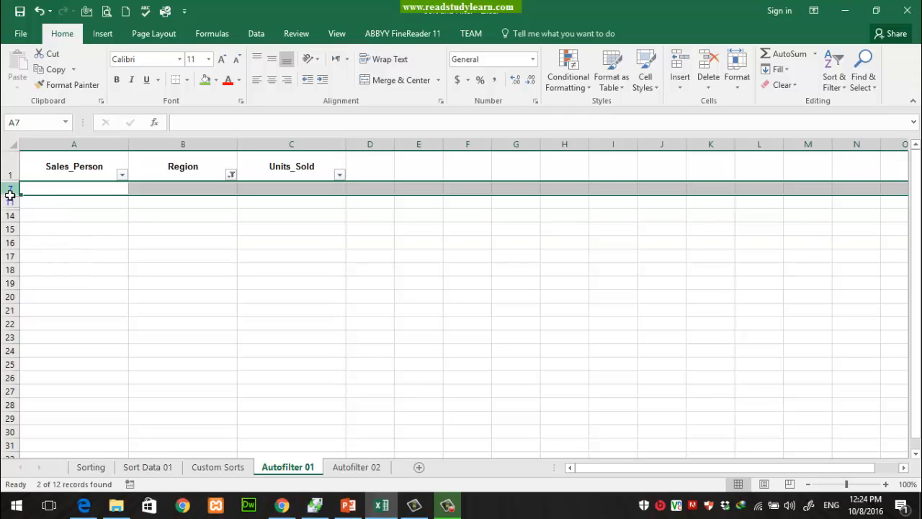
drag(10, 192, 10, 203)
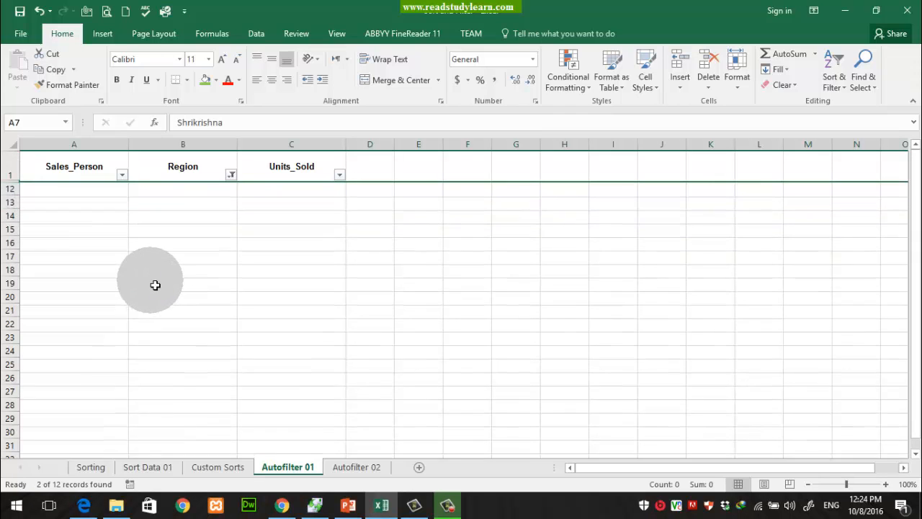
click(158, 276)
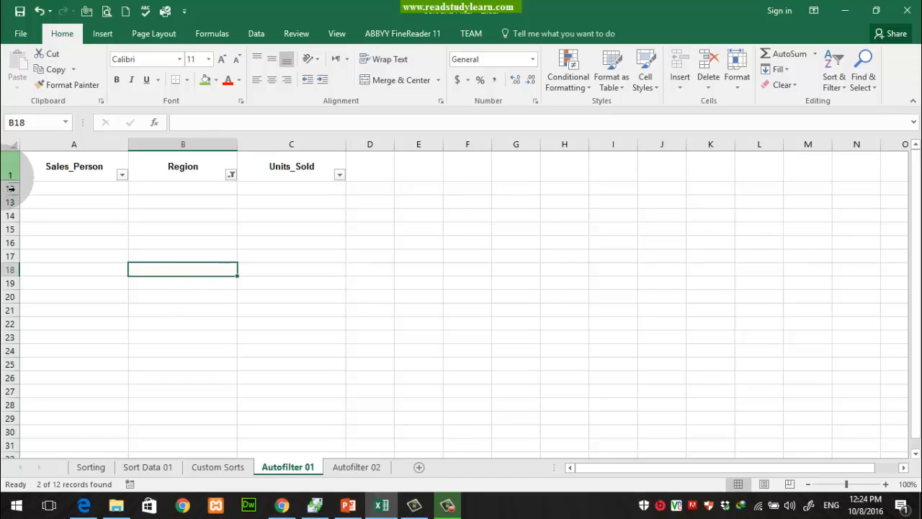
- Reset the Region filter to select all values and look over the records in rows 2 to 11
click(231, 176)
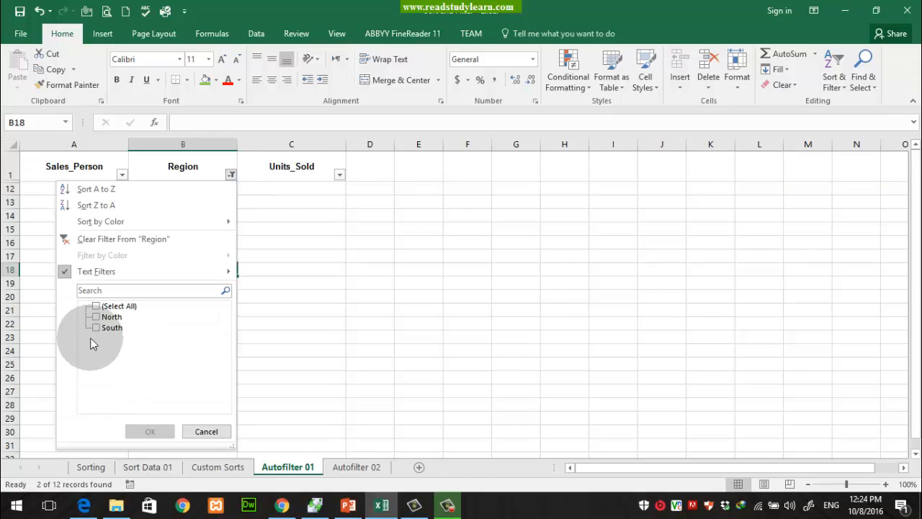
click(98, 307)
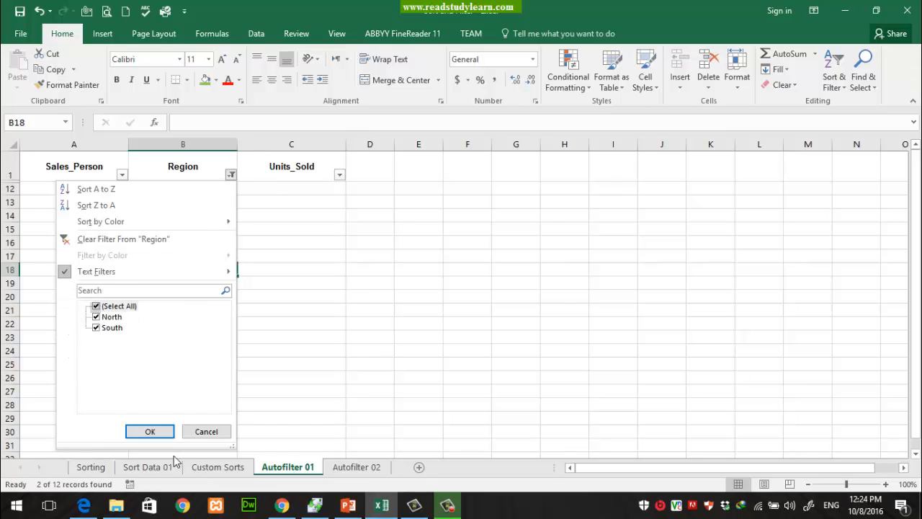
click(160, 435)
click(448, 372)
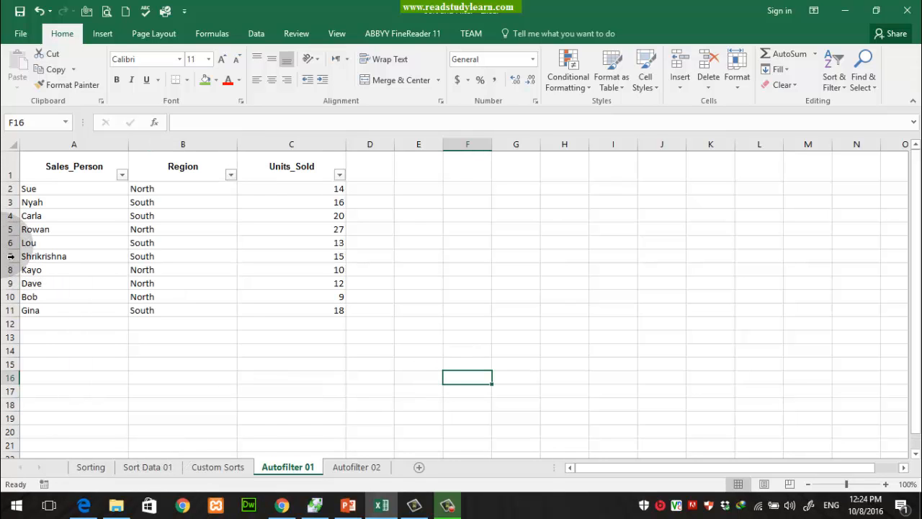
drag(9, 189, 22, 318)
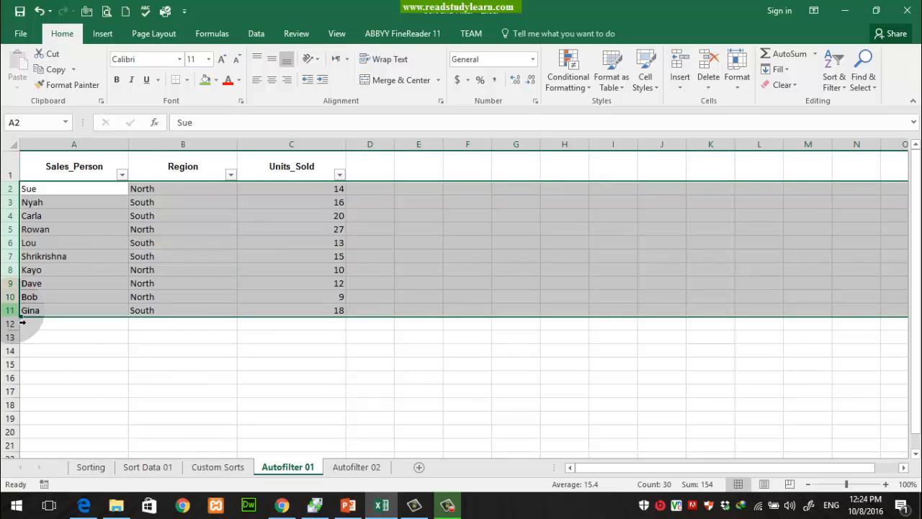
click(293, 315)
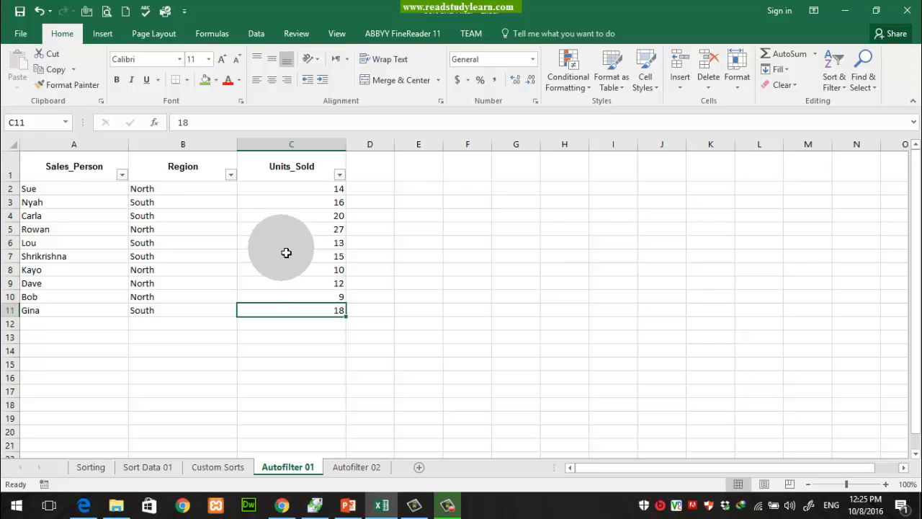
- Apply an Equals number filter with the value 10 to the Units_Sold column and look over the matching record
click(340, 175)
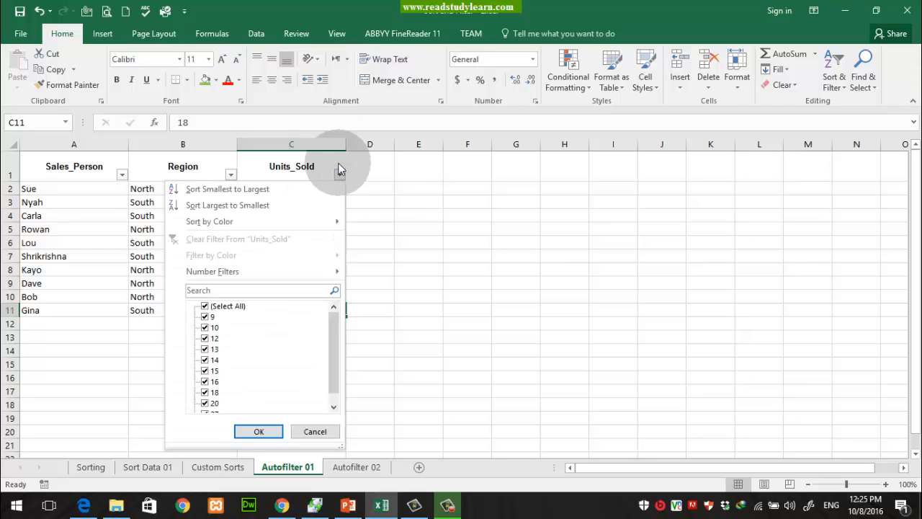
drag(333, 320, 325, 387)
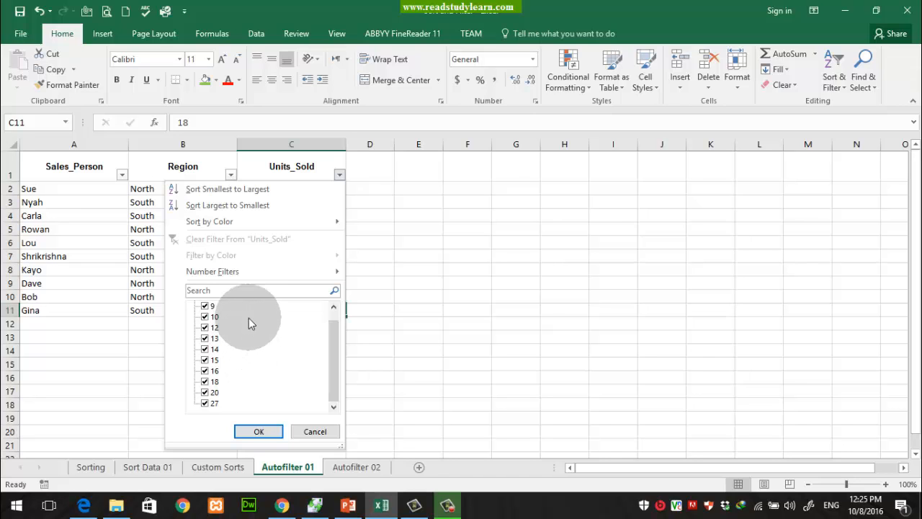
mouse_move(257, 274)
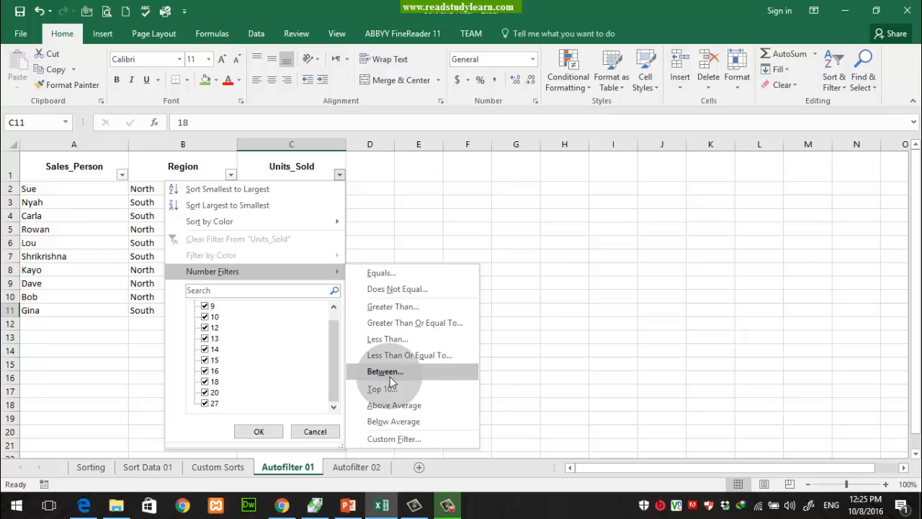
click(402, 275)
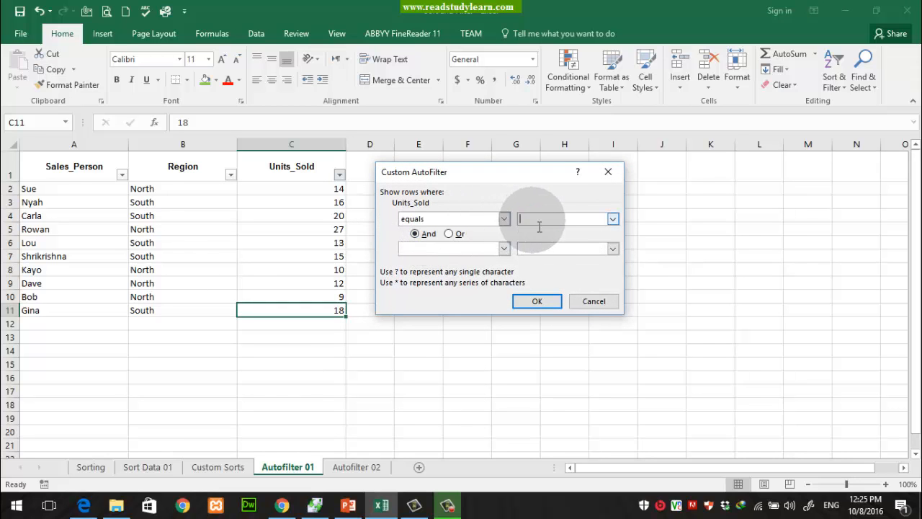
click(612, 219)
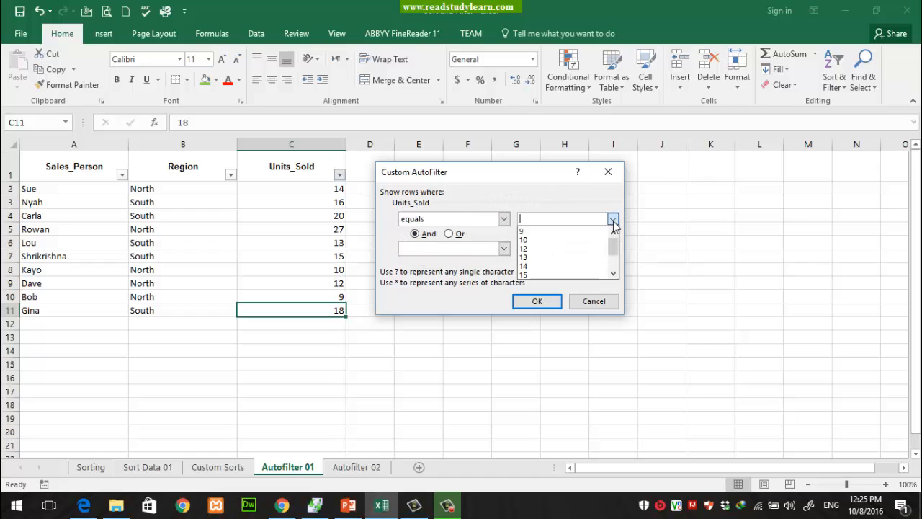
click(546, 239)
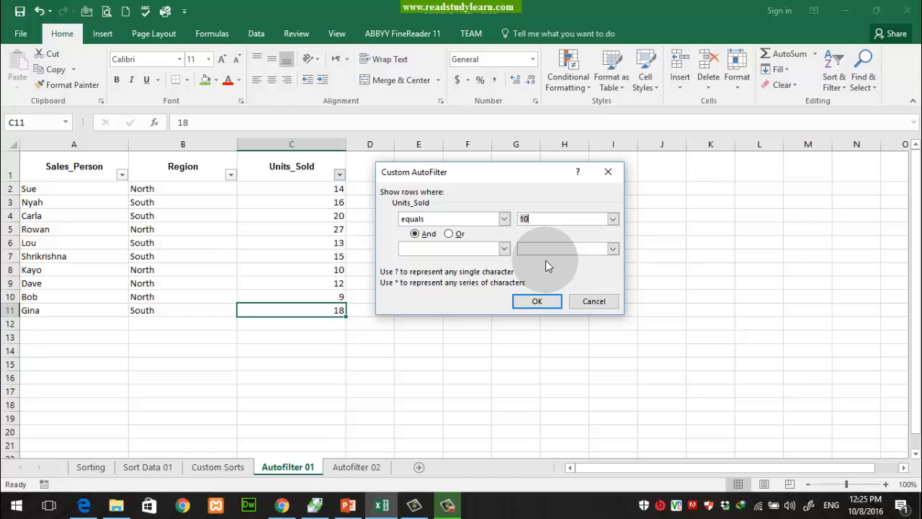
click(531, 305)
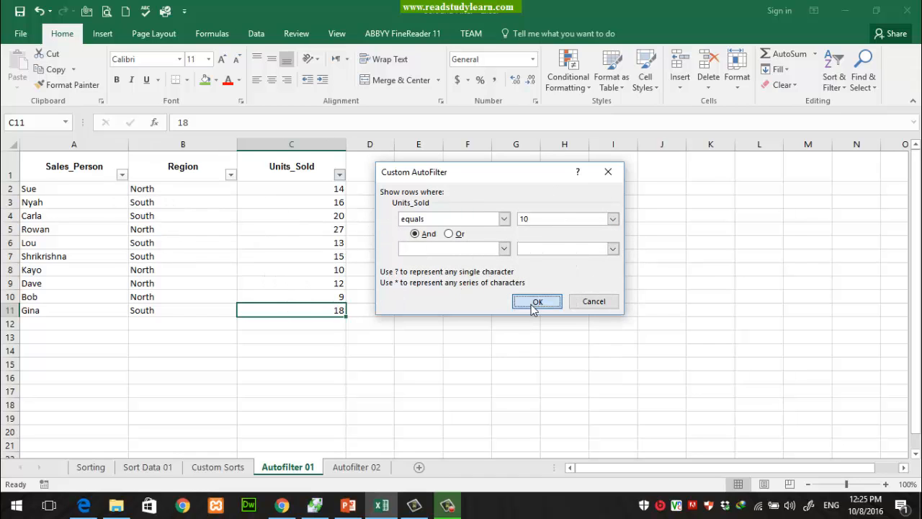
click(328, 191)
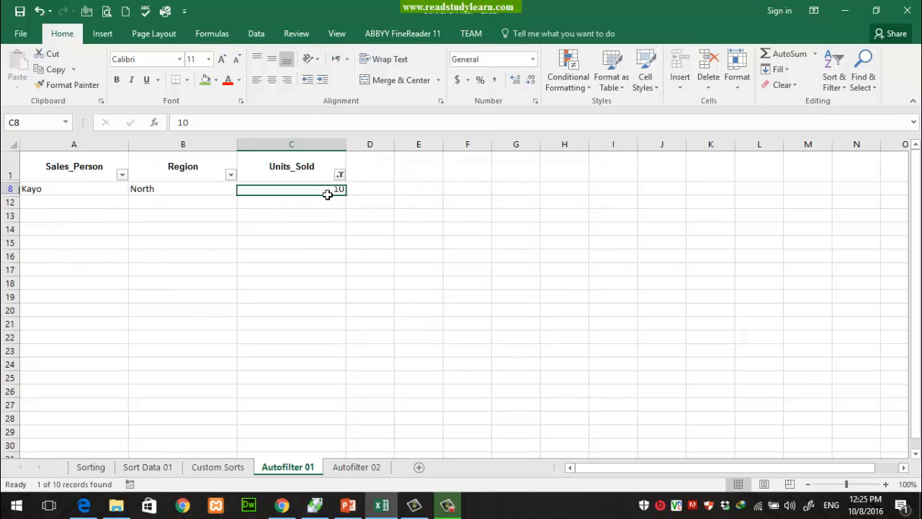
click(359, 260)
click(11, 188)
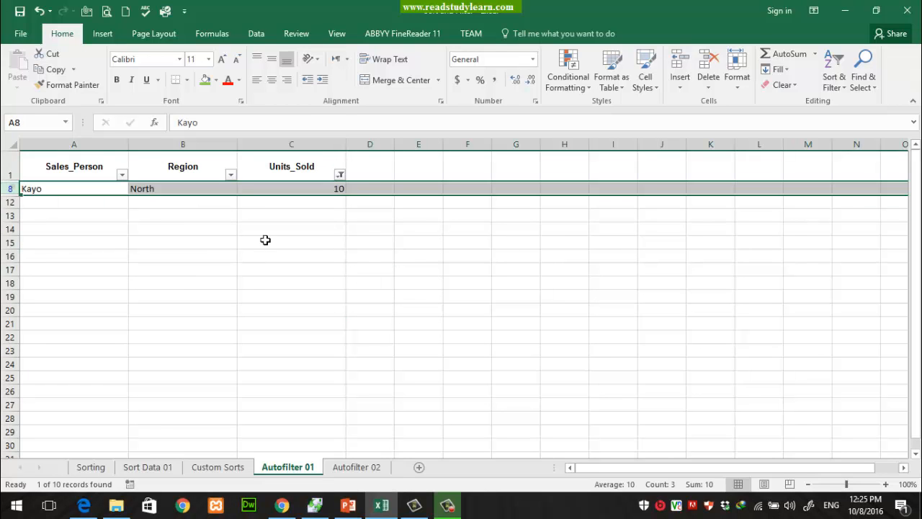
- Reopen the Equals number filter for Units_Sold and add an Or condition with a second equals operator alongside equals 10
click(340, 174)
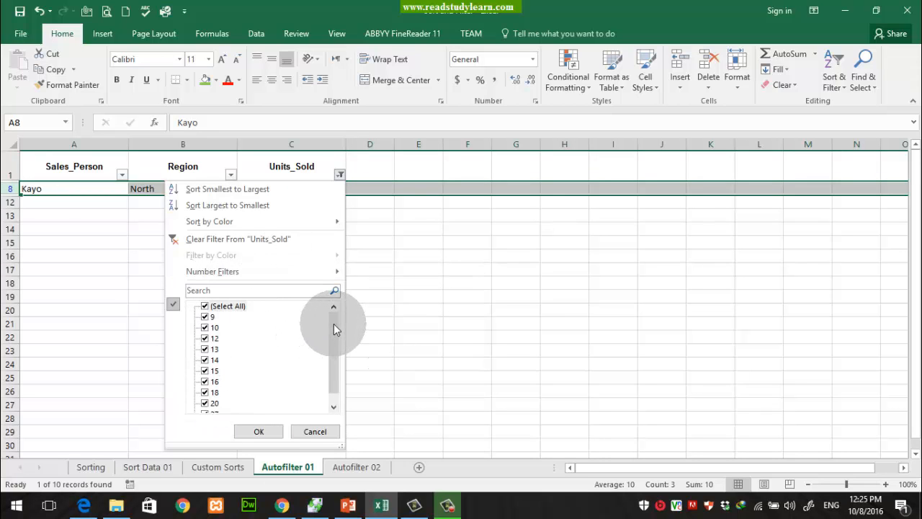
mouse_move(334, 324)
mouse_down()
mouse_move(333, 378)
mouse_move(332, 324)
mouse_up()
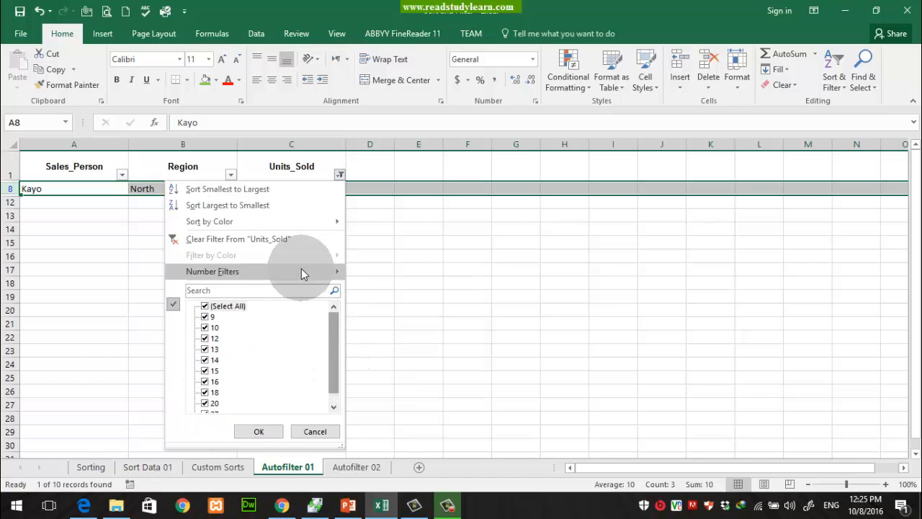
mouse_move(301, 271)
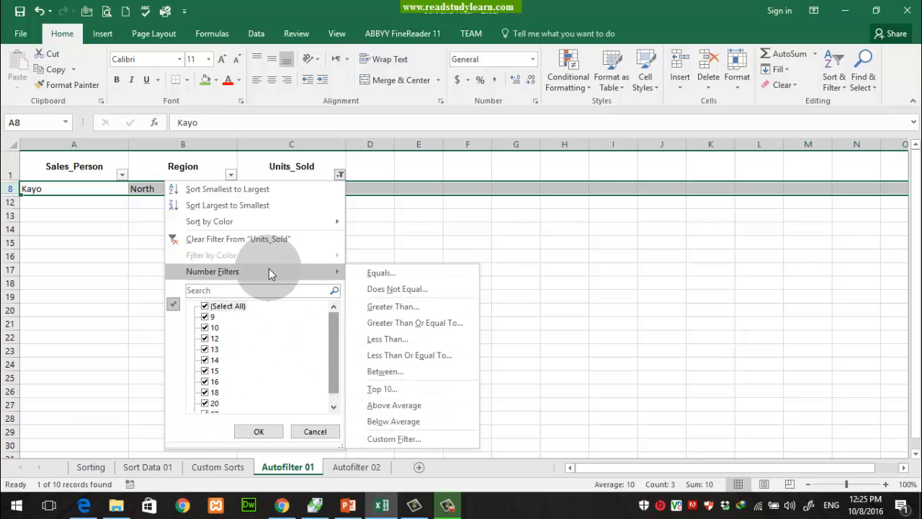
click(405, 278)
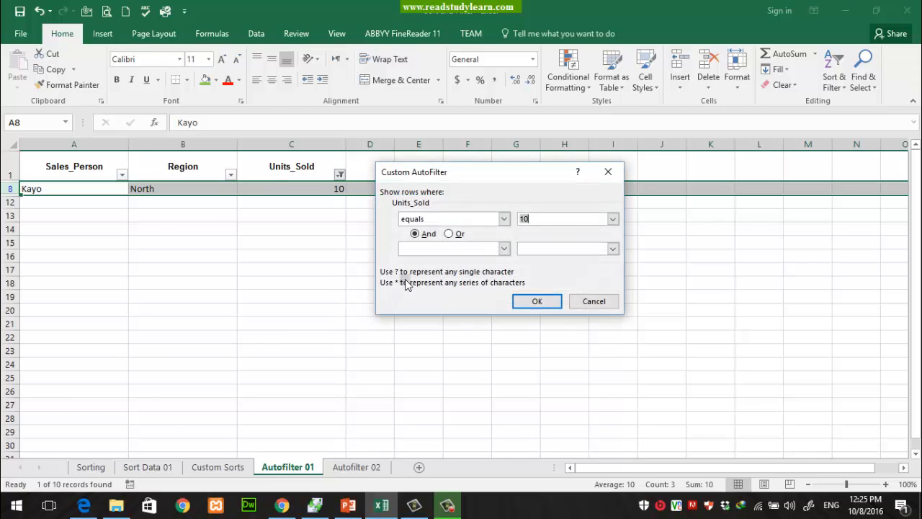
click(537, 222)
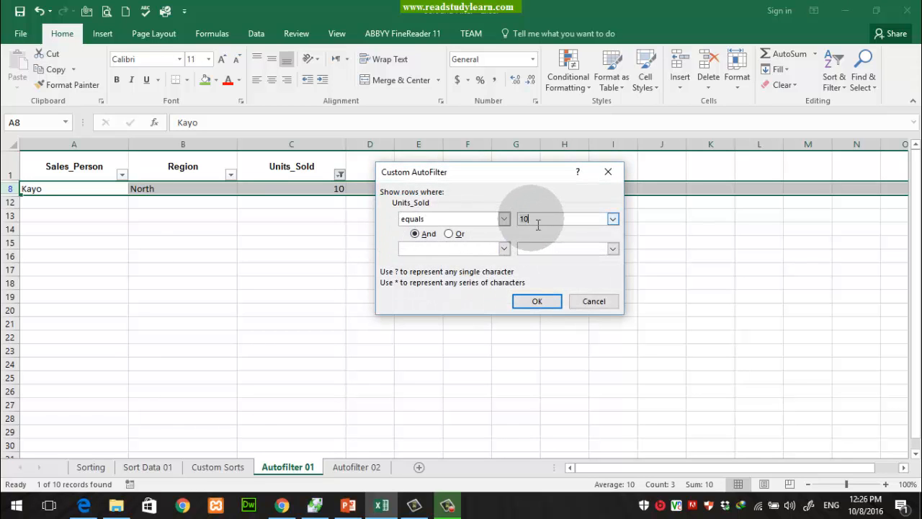
click(475, 249)
click(428, 278)
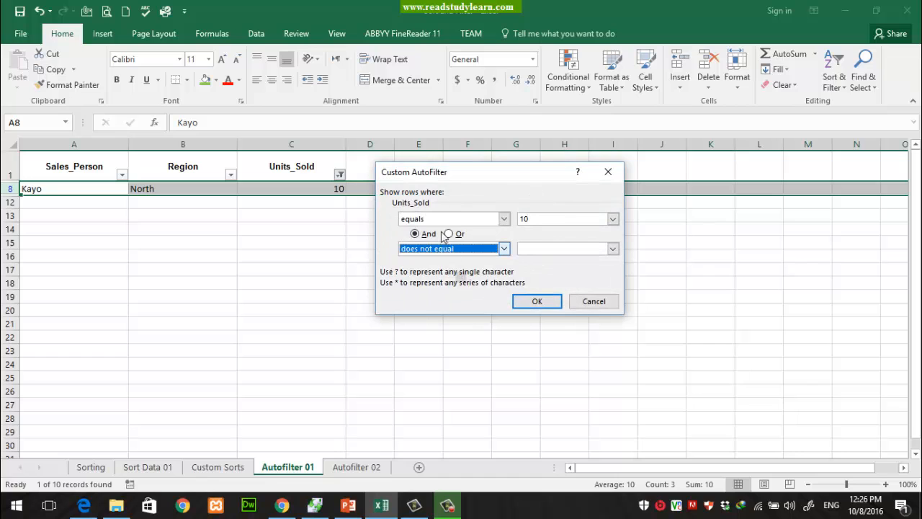
click(424, 236)
click(452, 248)
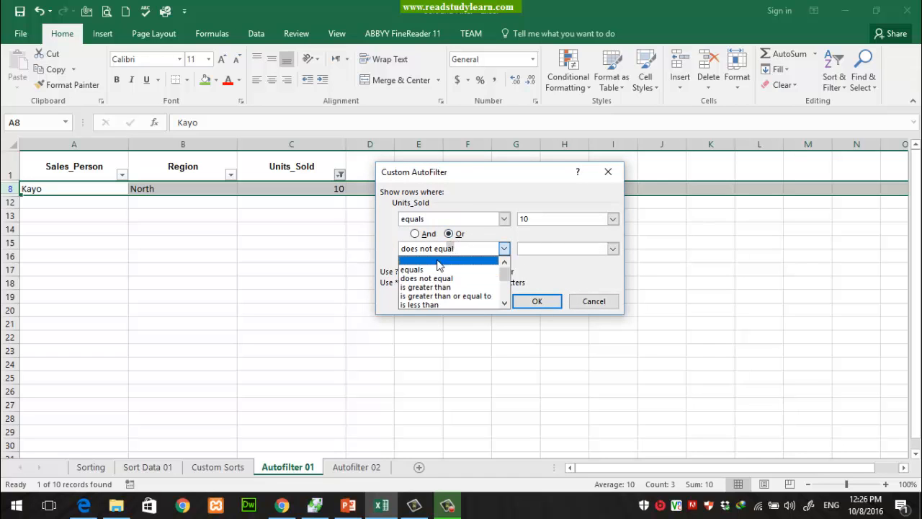
click(436, 270)
- Set the second equals value to 14, apply the custom filter, and check the matching Units_Sold values
click(549, 226)
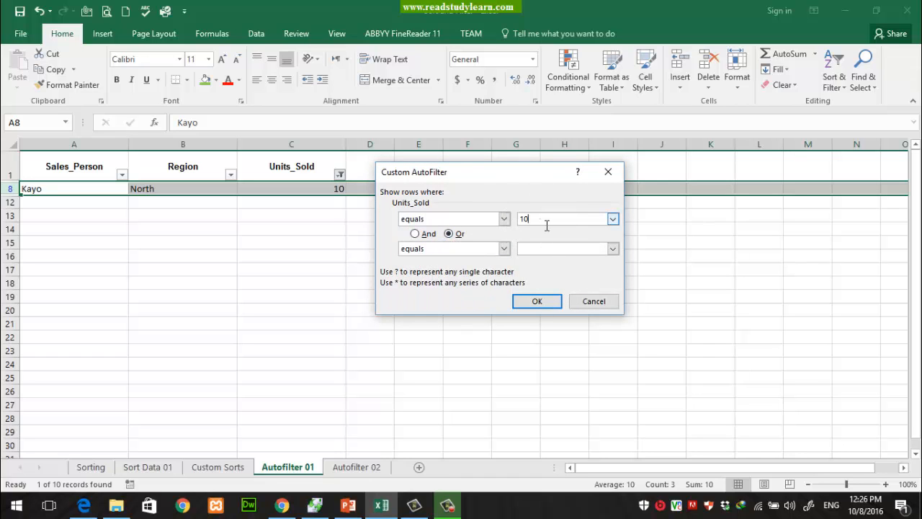
click(613, 249)
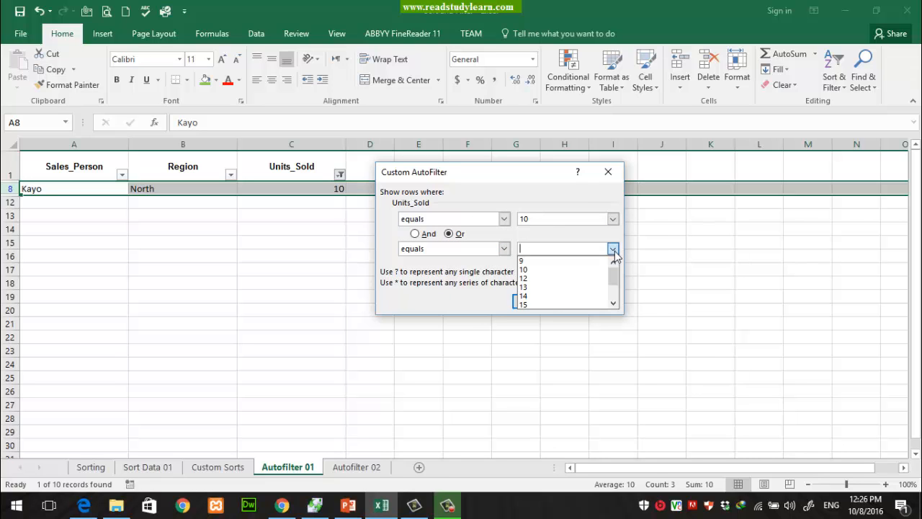
click(551, 296)
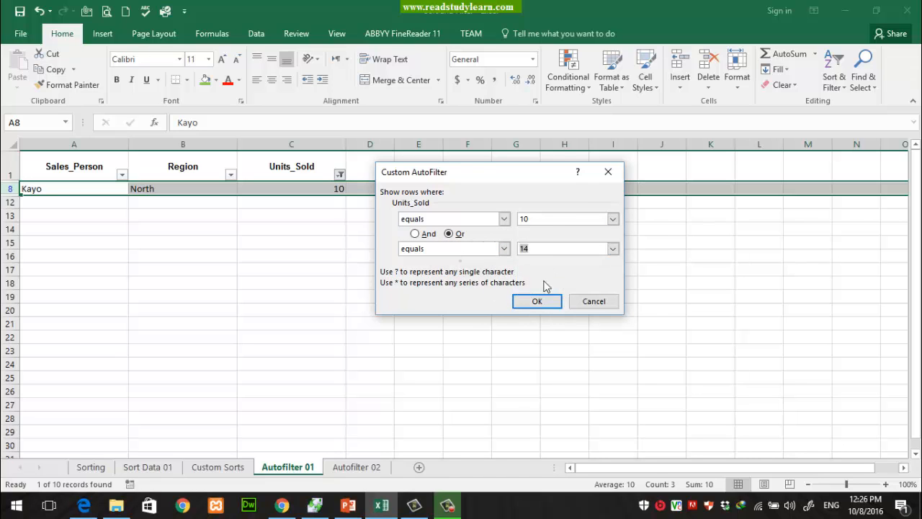
click(539, 303)
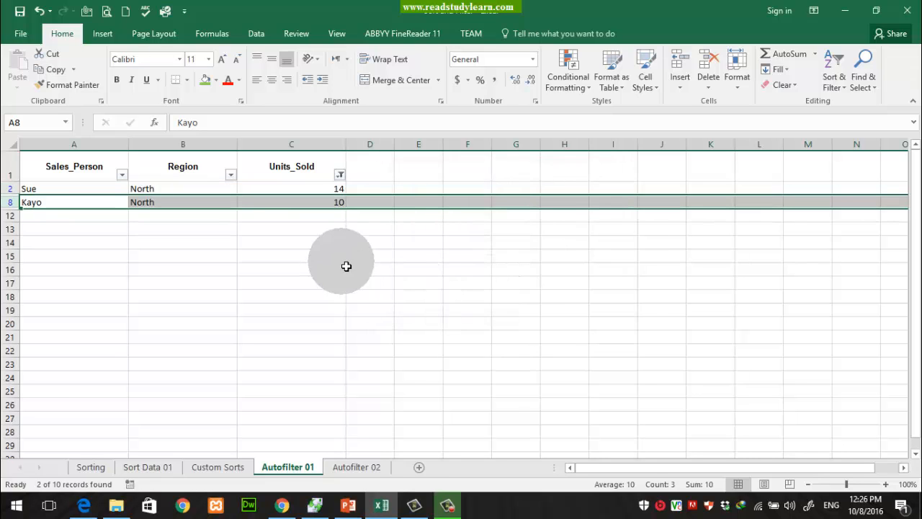
click(341, 192)
click(332, 202)
- Apply a Top 10 filter to Units_Sold that shows the top 5 items, and look over the filtered records
click(340, 175)
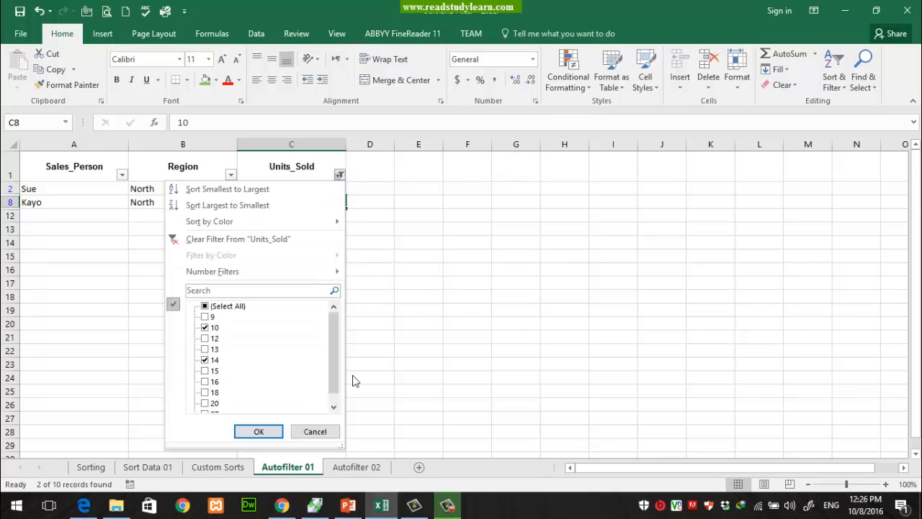
click(212, 306)
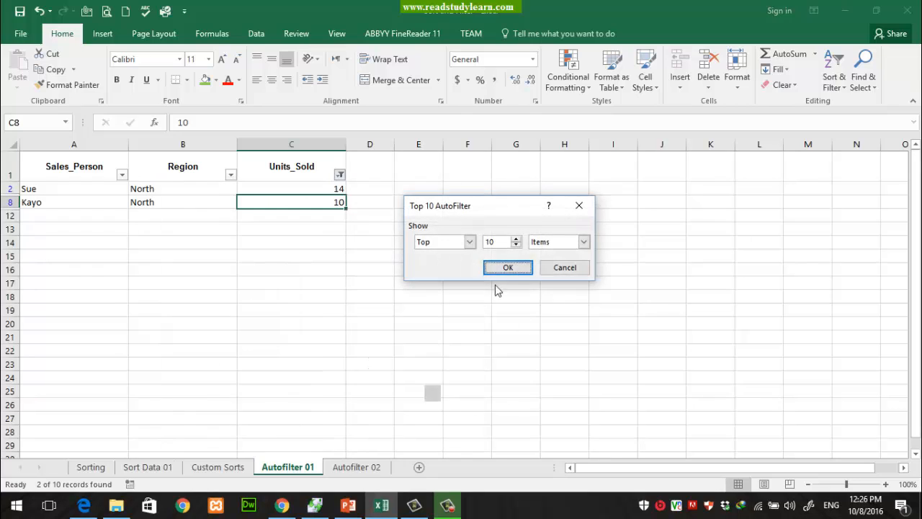
double_click(490, 243)
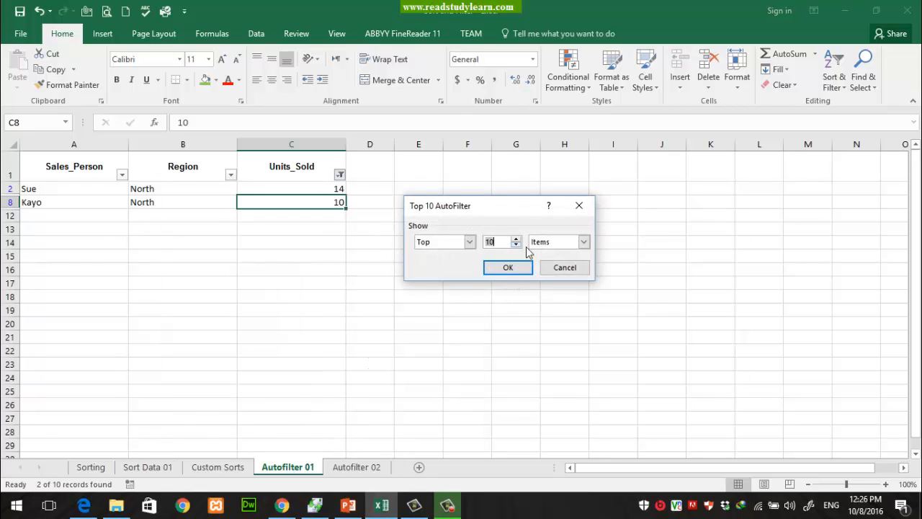
click(518, 245)
click(517, 245)
click(574, 243)
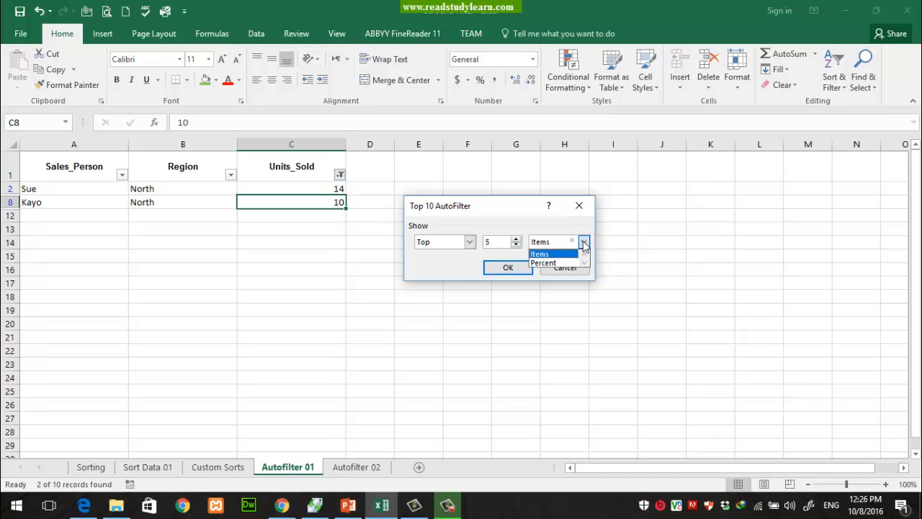
click(584, 245)
click(524, 270)
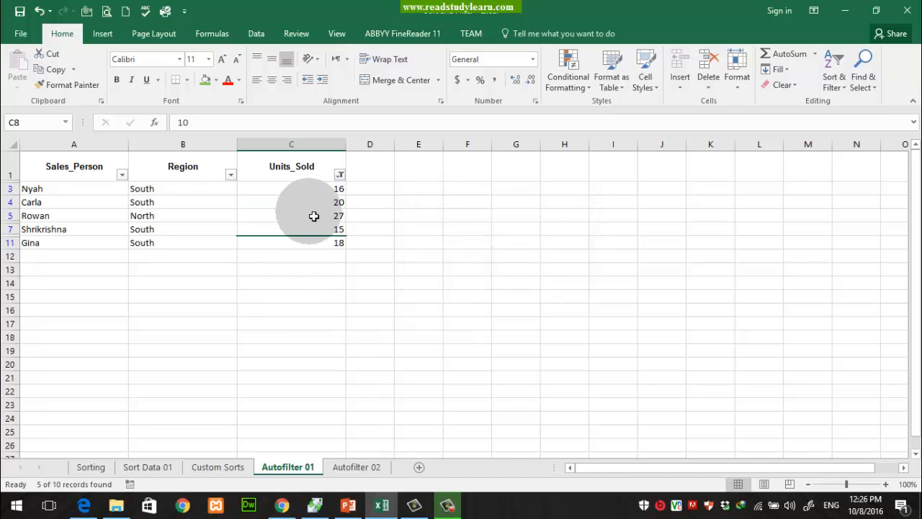
click(313, 204)
drag(315, 191, 305, 250)
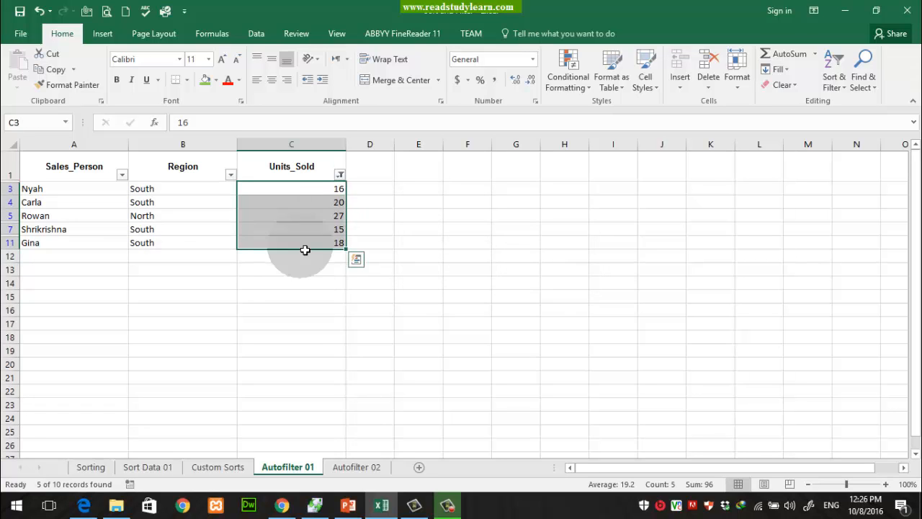
drag(72, 190, 317, 245)
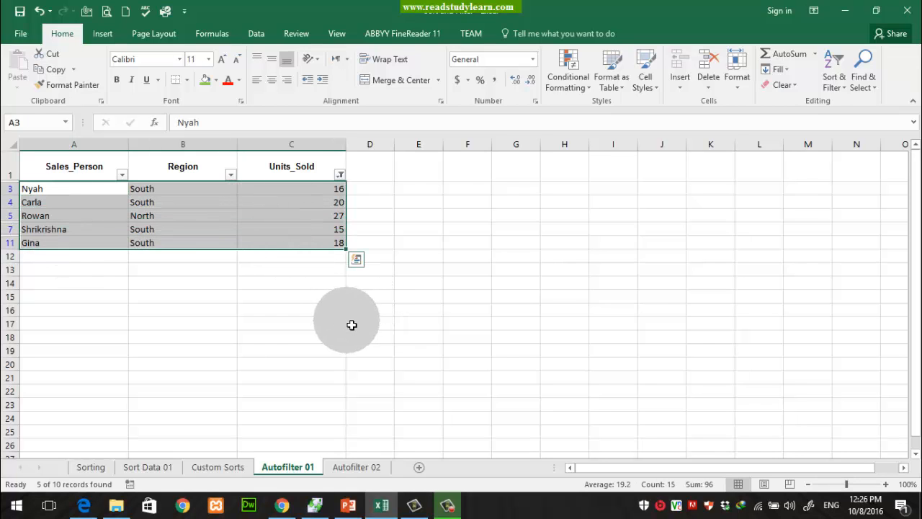
- Sort the filtered Units_Sold values from largest to smallest and look over the reordered column
click(339, 174)
click(304, 275)
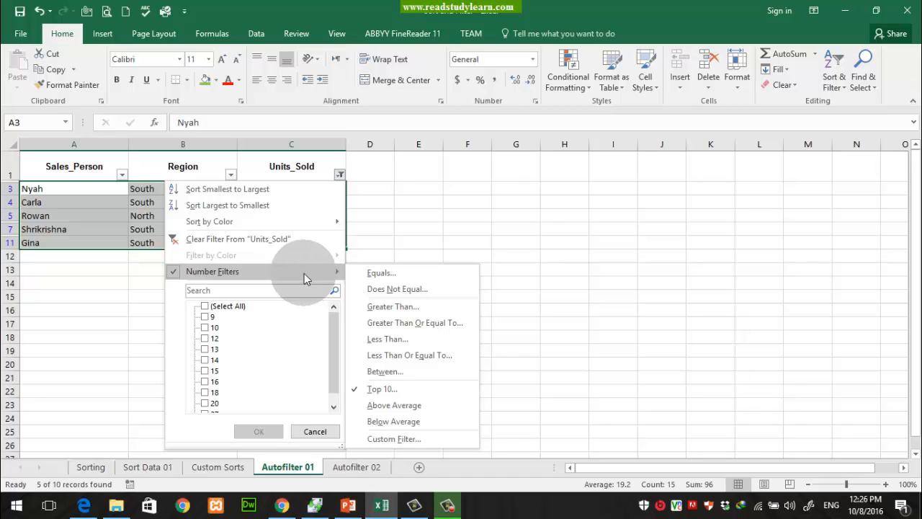
mouse_move(309, 228)
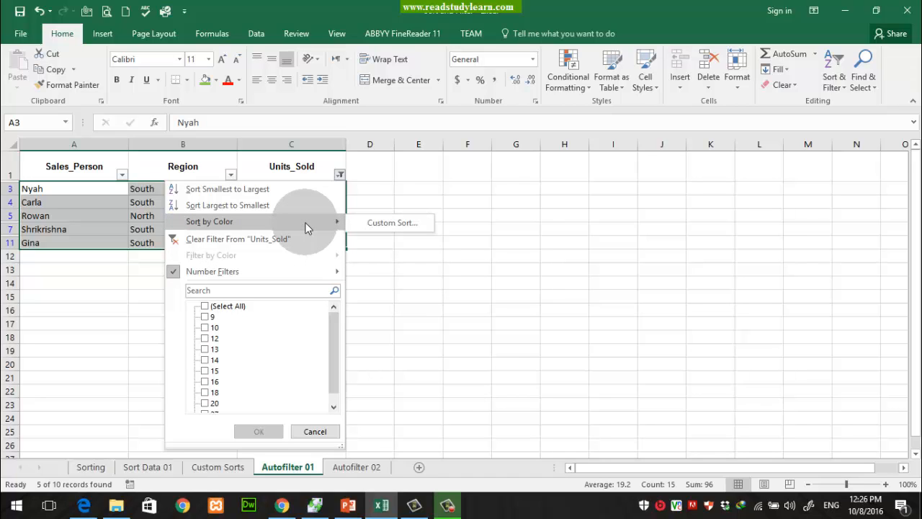
click(253, 205)
click(307, 280)
drag(317, 191, 325, 255)
click(381, 299)
- Look through the number filter options for Units_Sold and reapply the largest-to-smallest sort
click(340, 174)
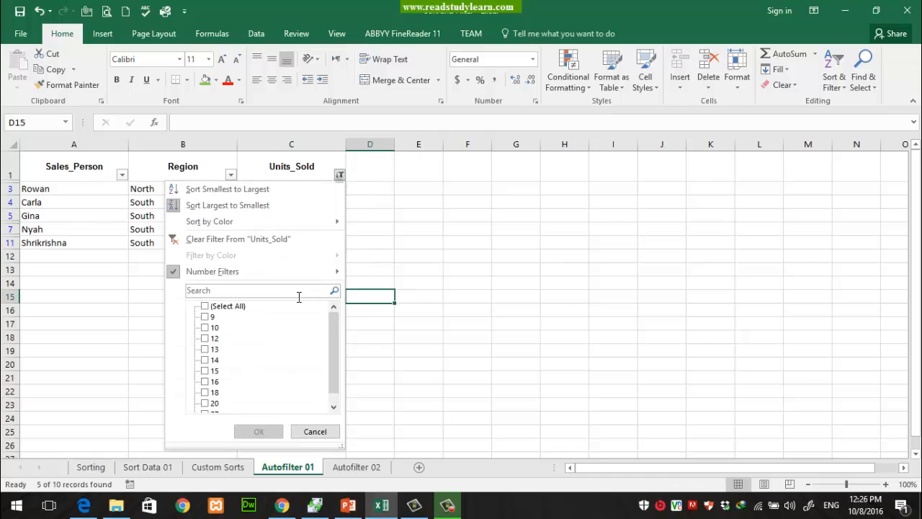
mouse_move(286, 274)
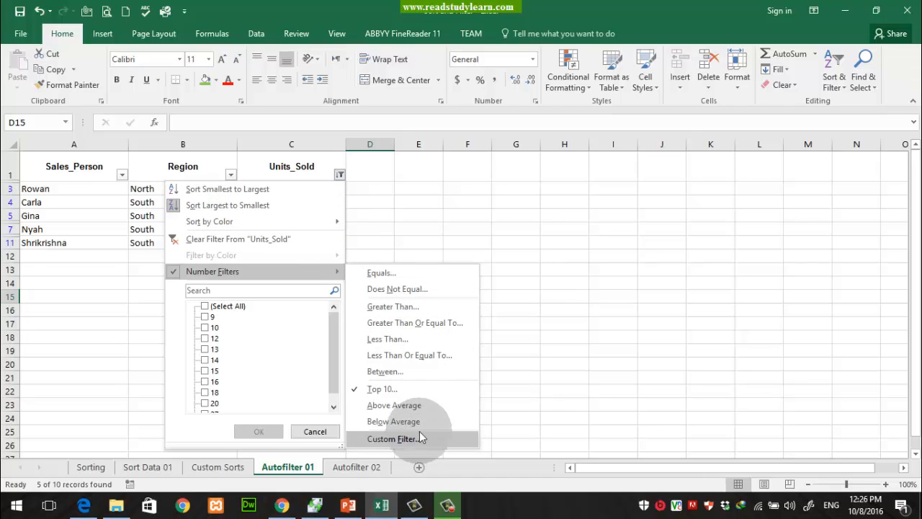
click(176, 199)
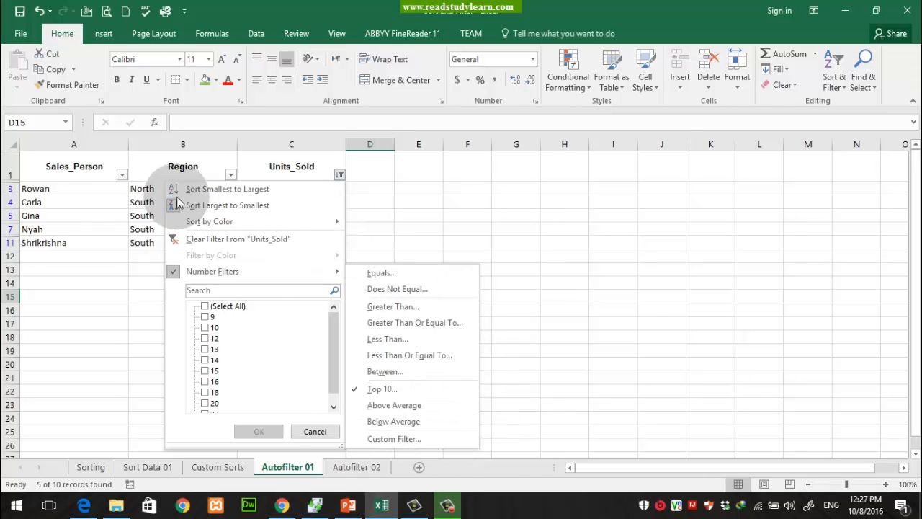
click(339, 175)
click(209, 307)
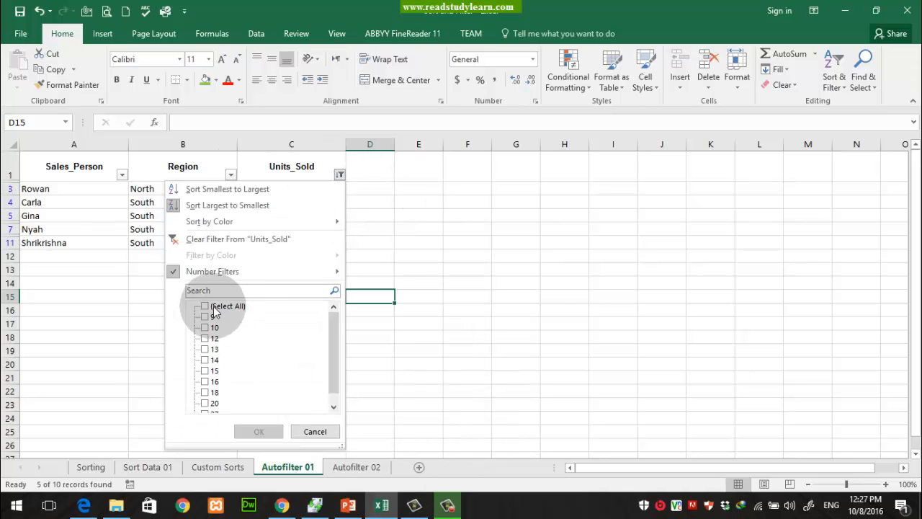
click(248, 209)
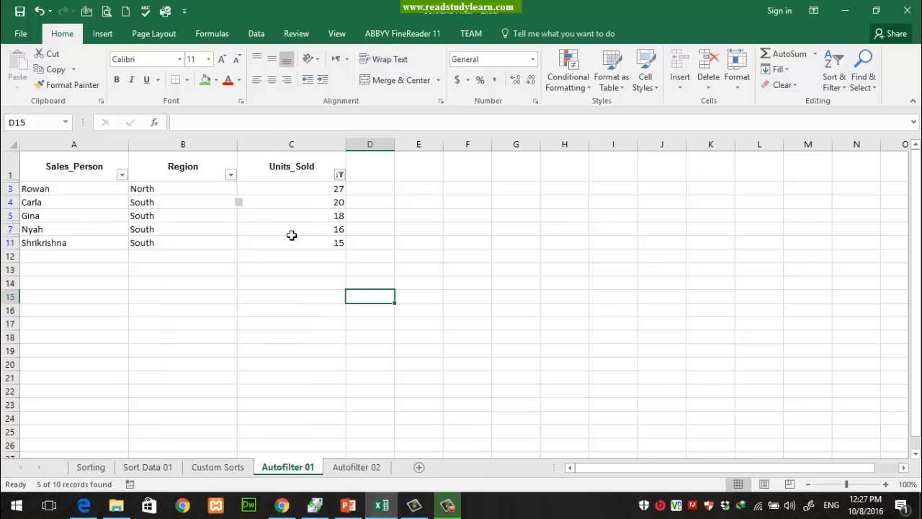
- Reset the Units_Sold filter to select all values and sort the column from smallest to largest
click(339, 174)
click(213, 308)
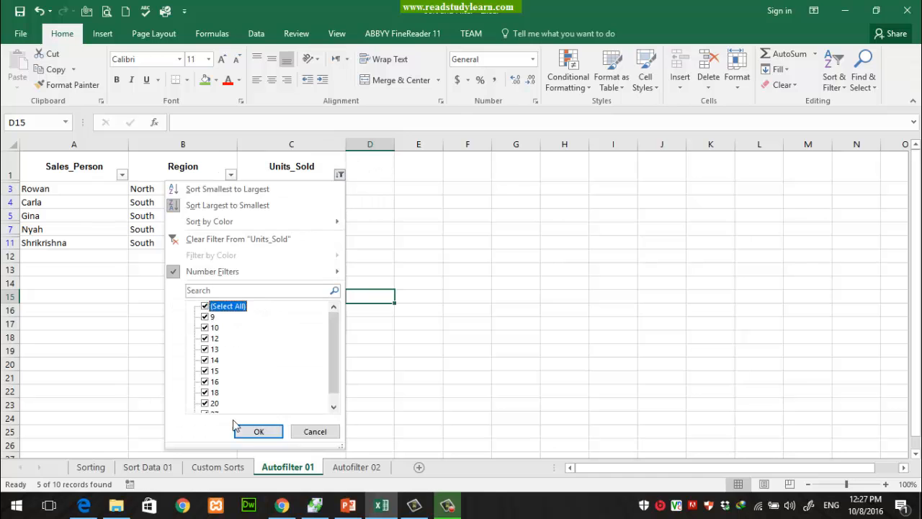
click(259, 431)
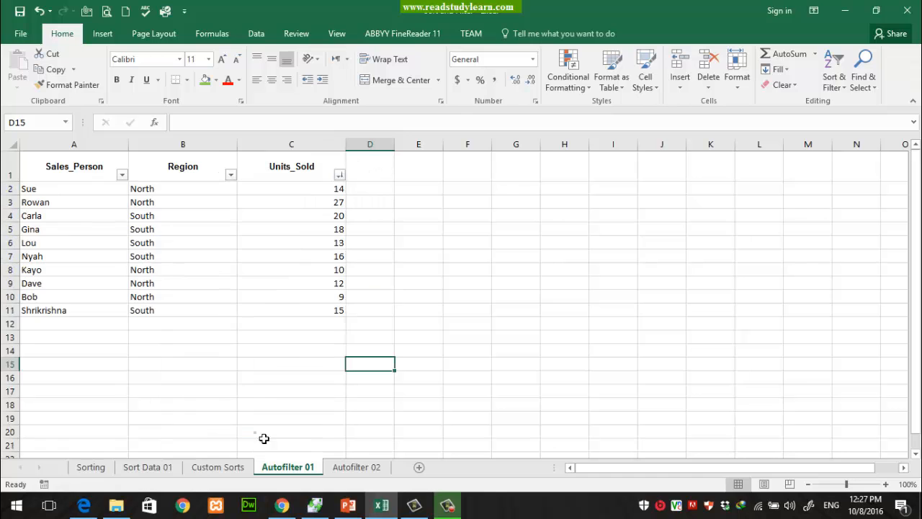
click(340, 174)
click(209, 188)
- Review the available number filters for Units_Sold and look over the whole table in A1:C11
click(340, 174)
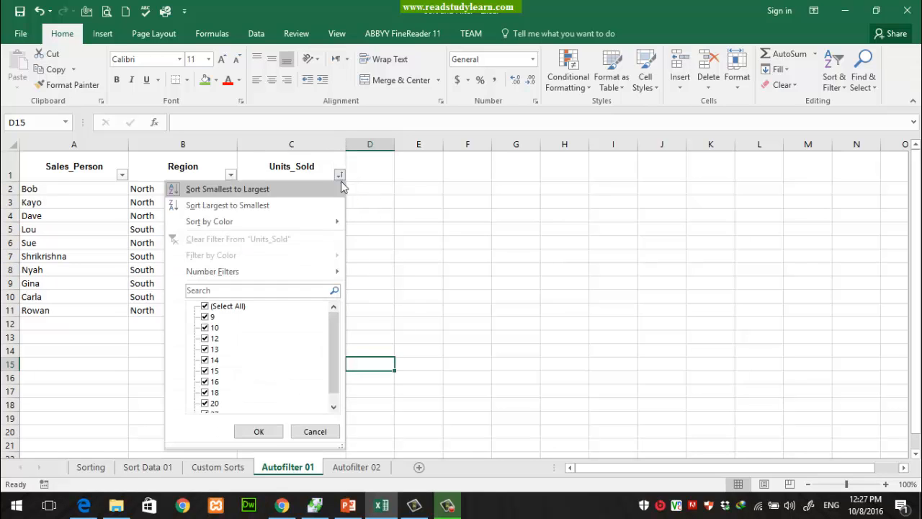
mouse_move(342, 271)
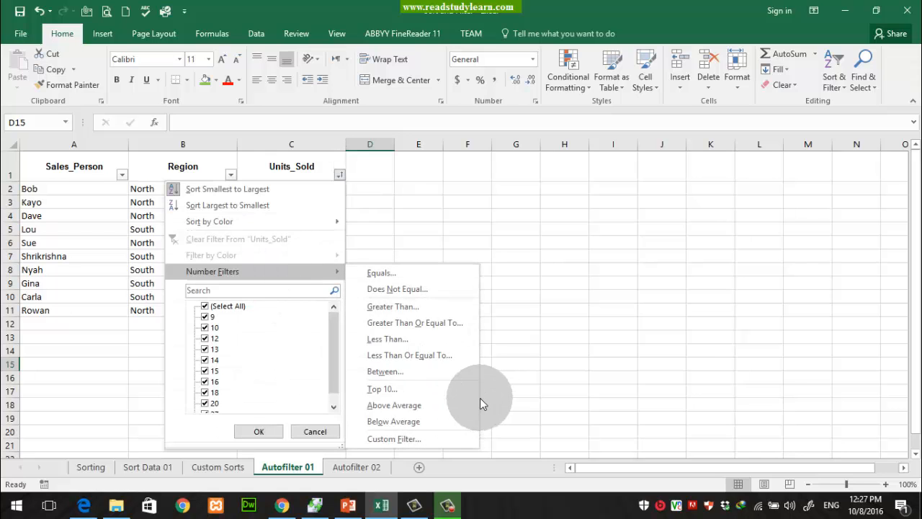
click(386, 244)
click(546, 368)
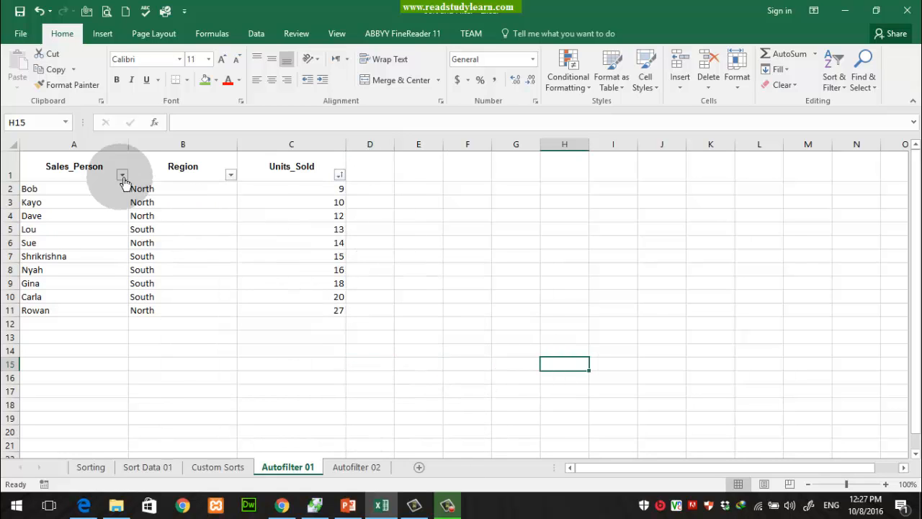
drag(87, 170, 274, 302)
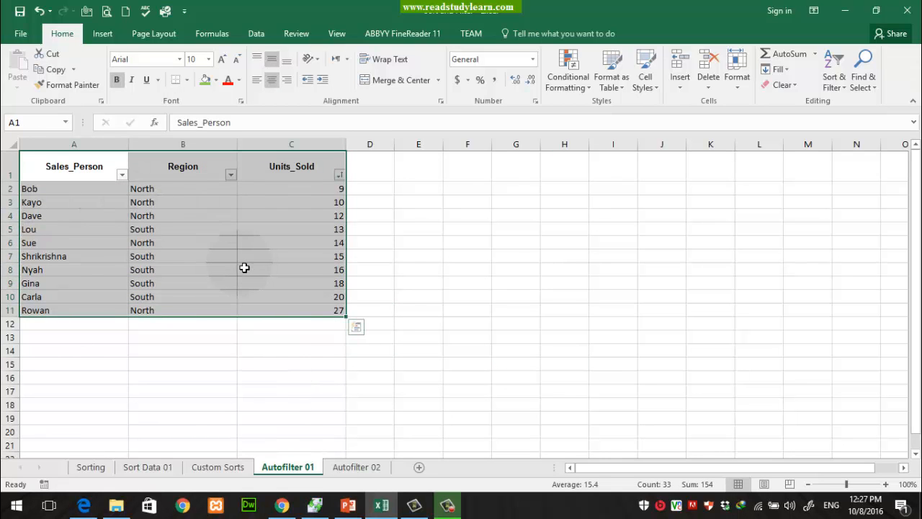
- Switch to PowerPoint to review the auto filter topics on the "Sorting and filtering data" slide, and return to Excel
click(348, 504)
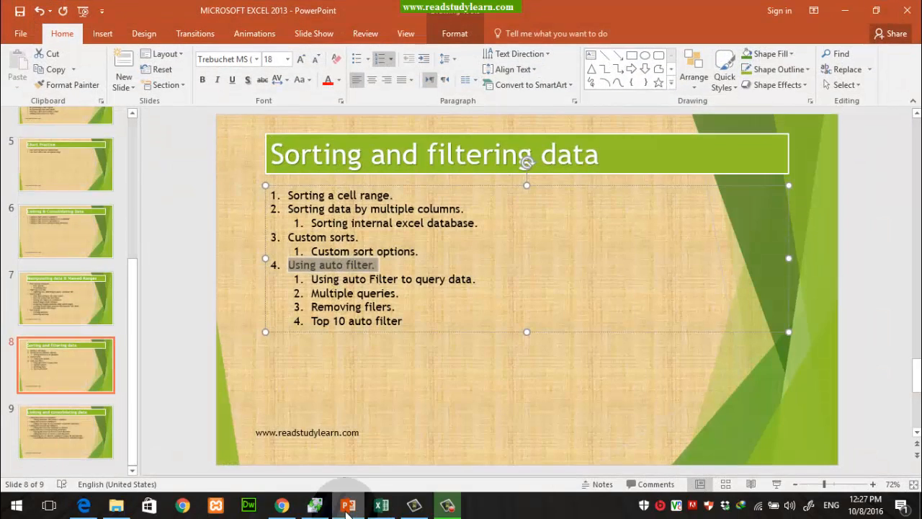
mouse_move(405, 322)
mouse_down()
mouse_move(312, 279)
mouse_move(410, 315)
mouse_move(405, 323)
mouse_up()
click(330, 294)
click(381, 504)
- Look over the sorted sales records in A2:C11 on the Autofilter 01 sheet
click(213, 250)
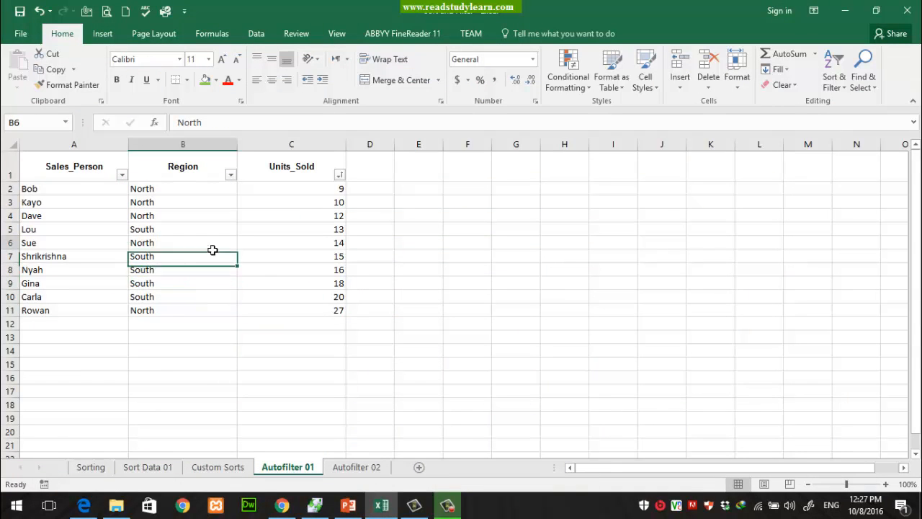
drag(44, 189, 335, 312)
click(320, 317)
click(408, 313)
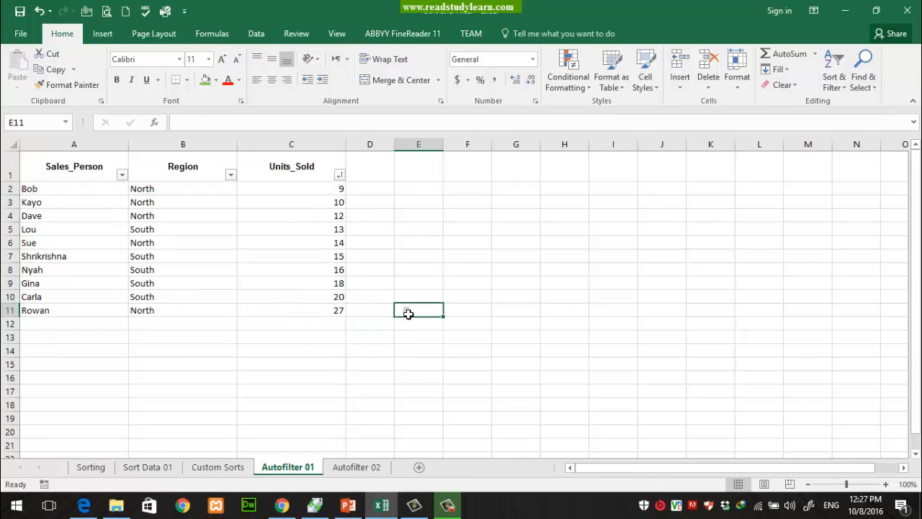